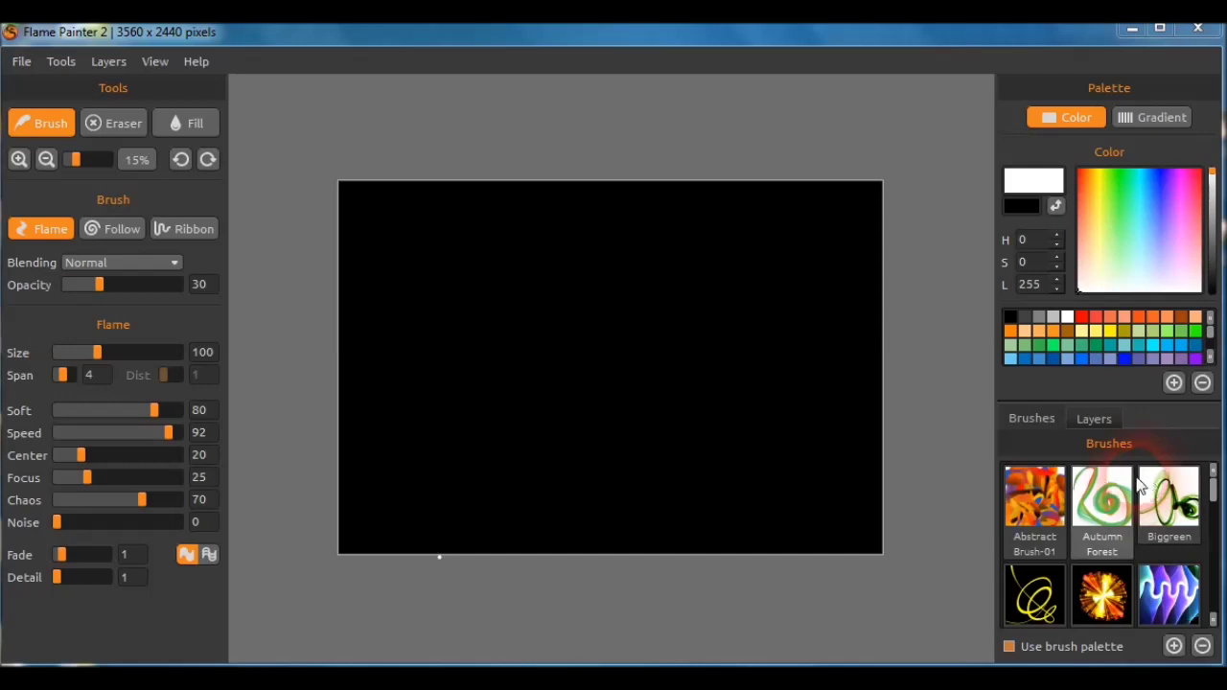
Set the brush blending mode to Lighten, and check the gradient palette before returning to the solid color palette
drag(942, 560, 942, 558)
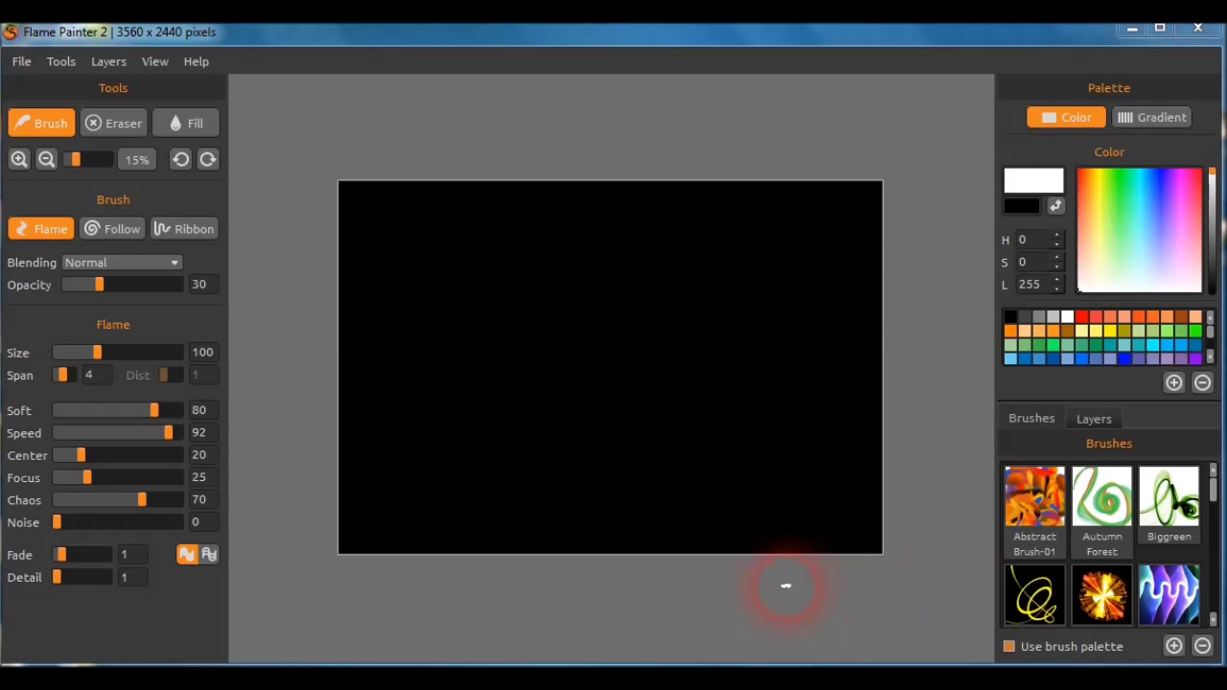
drag(666, 467, 844, 246)
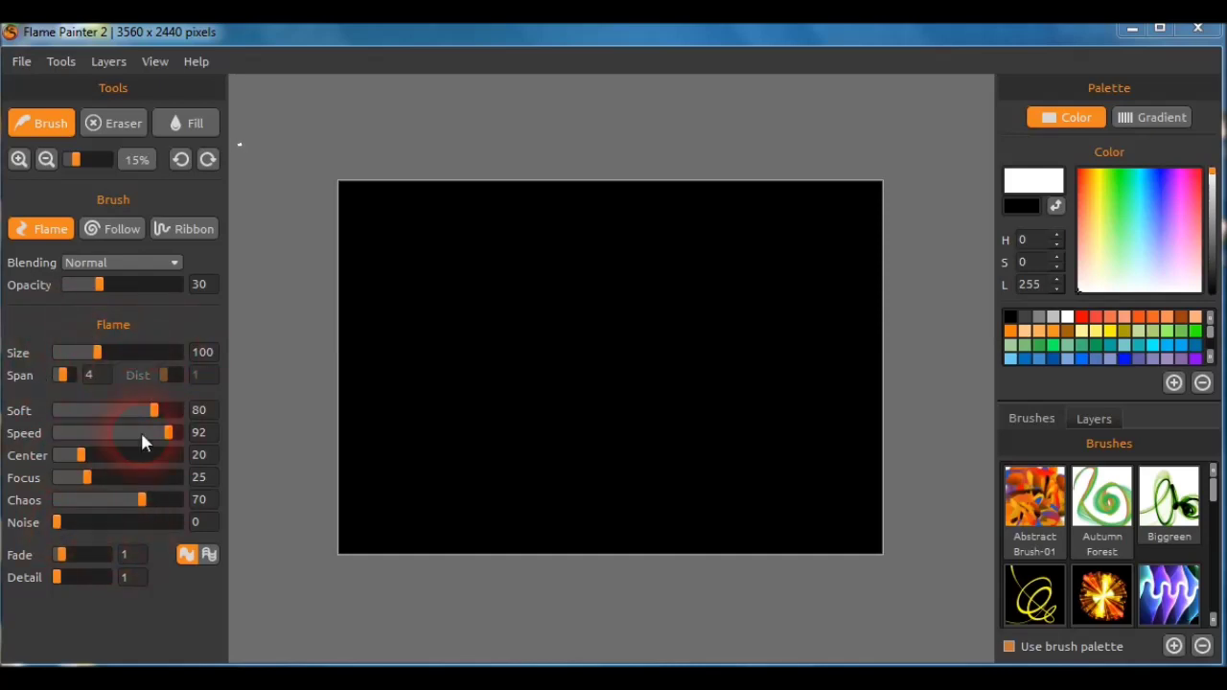
click(175, 264)
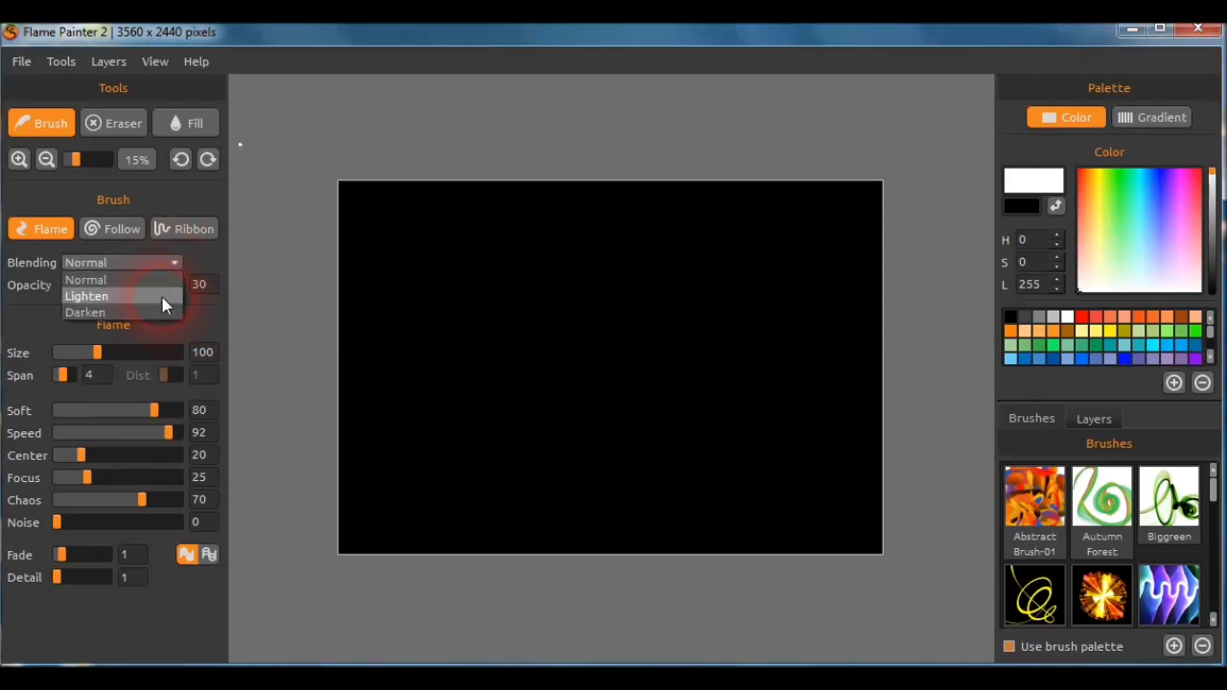
click(163, 305)
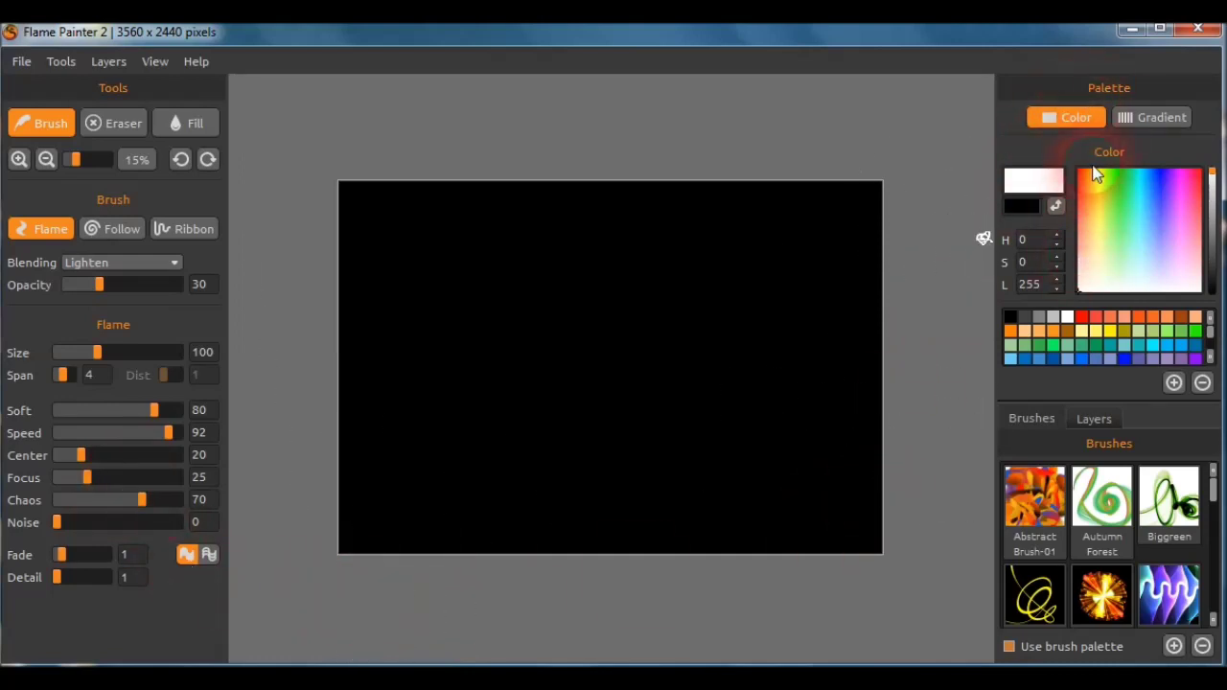
click(1120, 122)
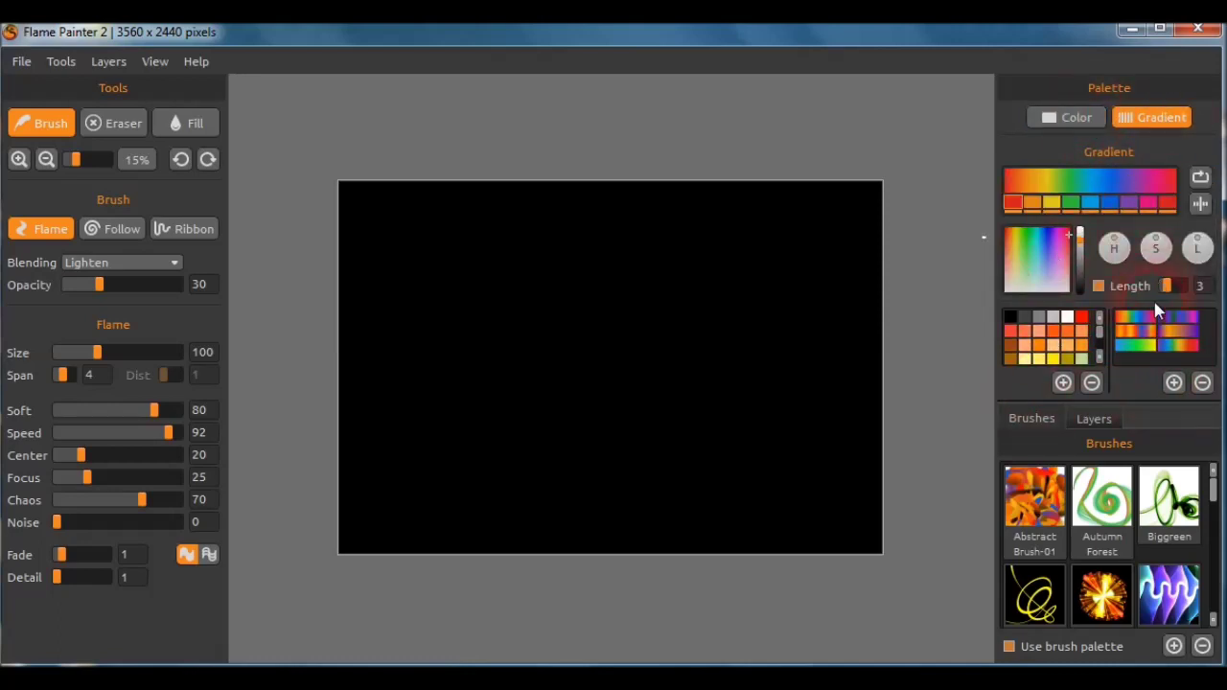
click(1089, 121)
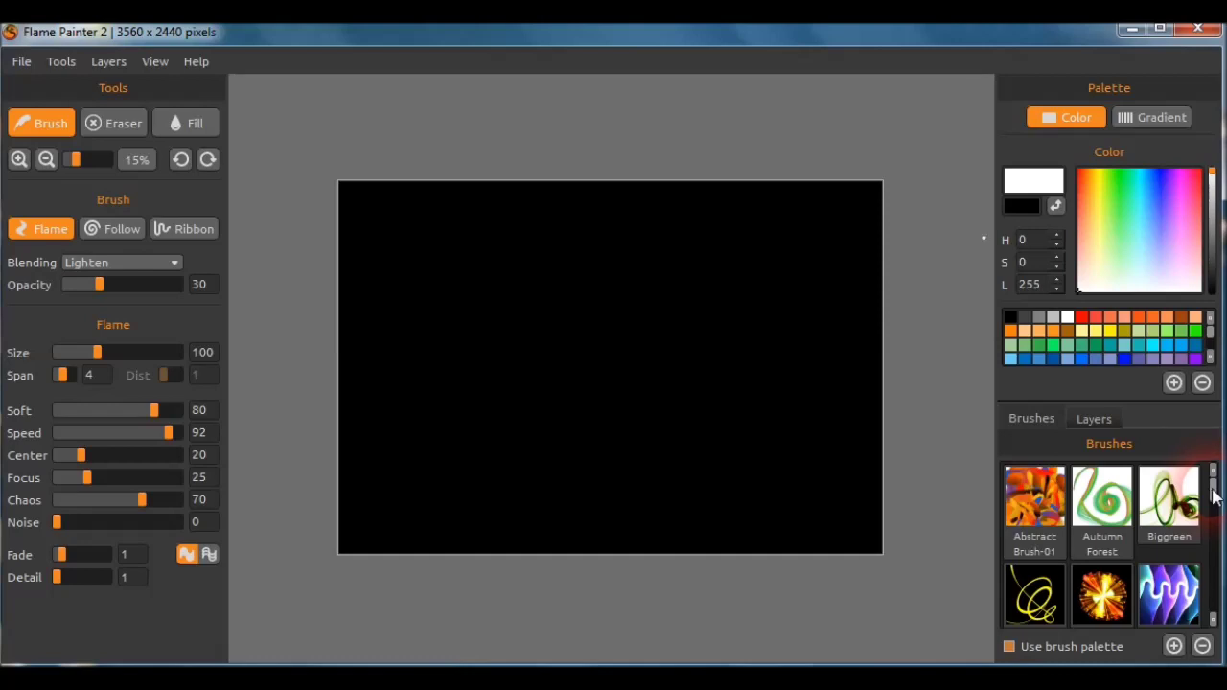
Choose the Flame brush preset and paint several swirling orange strokes across the black canvas
drag(1213, 495, 1214, 513)
click(1099, 582)
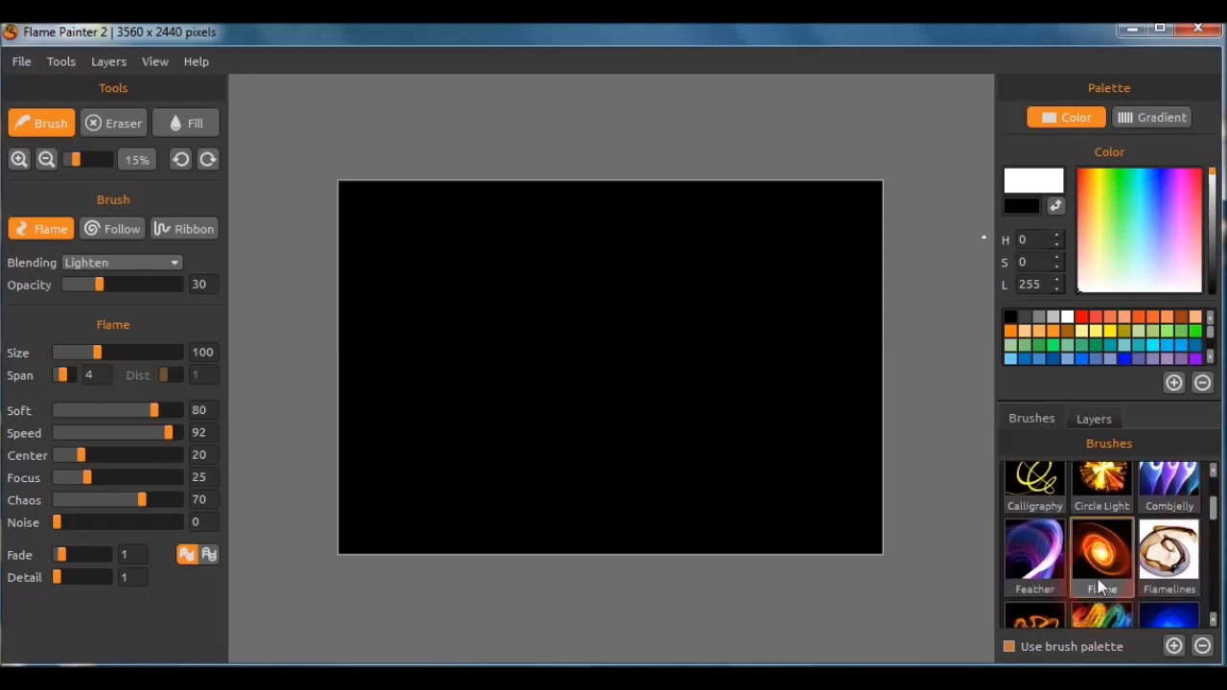
mouse_move(743, 395)
mouse_down()
mouse_move(734, 383)
mouse_move(777, 355)
mouse_move(369, 494)
mouse_up()
mouse_move(562, 479)
mouse_down()
mouse_move(584, 400)
mouse_move(645, 432)
mouse_move(795, 335)
mouse_move(569, 396)
mouse_move(520, 373)
mouse_move(633, 345)
mouse_move(630, 411)
mouse_move(612, 374)
mouse_move(630, 335)
mouse_up()
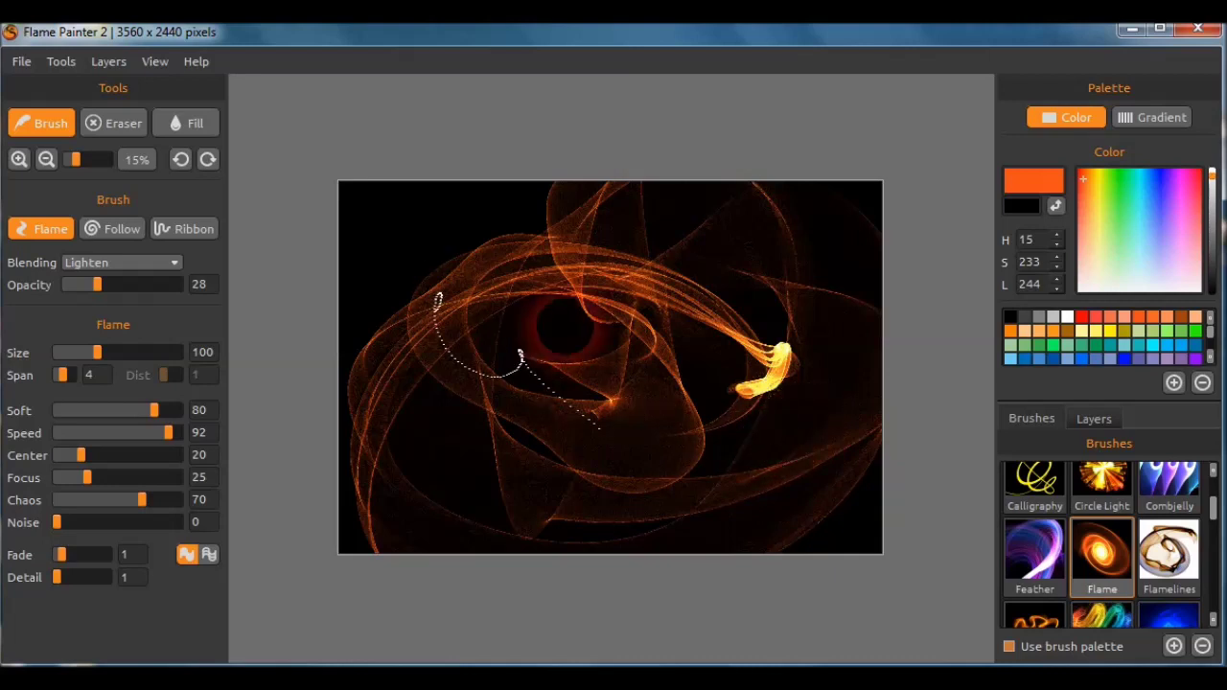
mouse_move(616, 329)
mouse_down()
mouse_move(589, 273)
mouse_move(987, 412)
mouse_move(575, 356)
mouse_move(555, 379)
mouse_move(485, 359)
mouse_up()
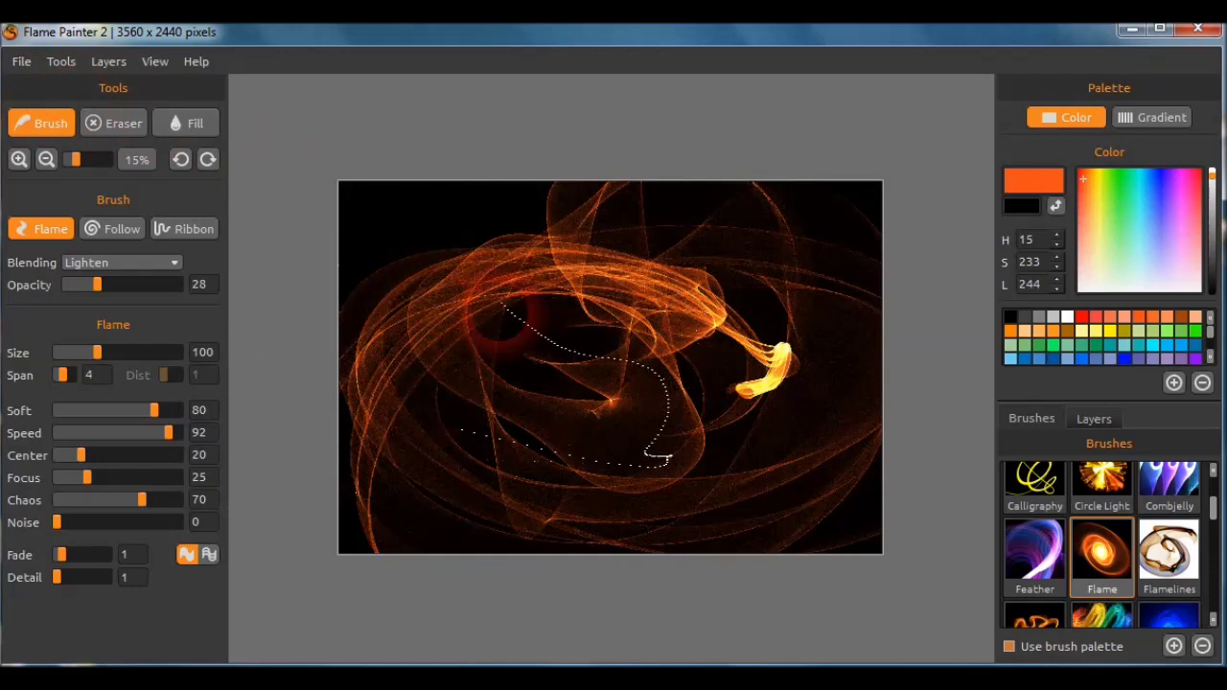
Turn off Show Brush Dots and paint a small flame stroke in the canvas's upper-left corner
click(49, 67)
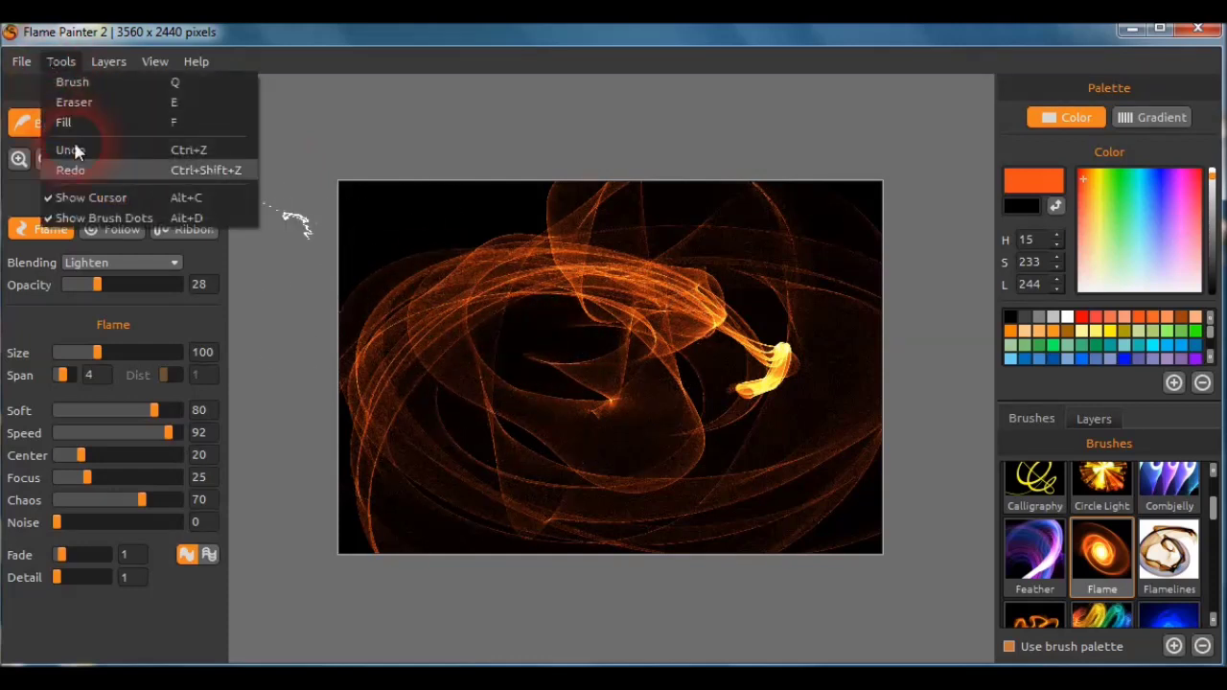
click(105, 221)
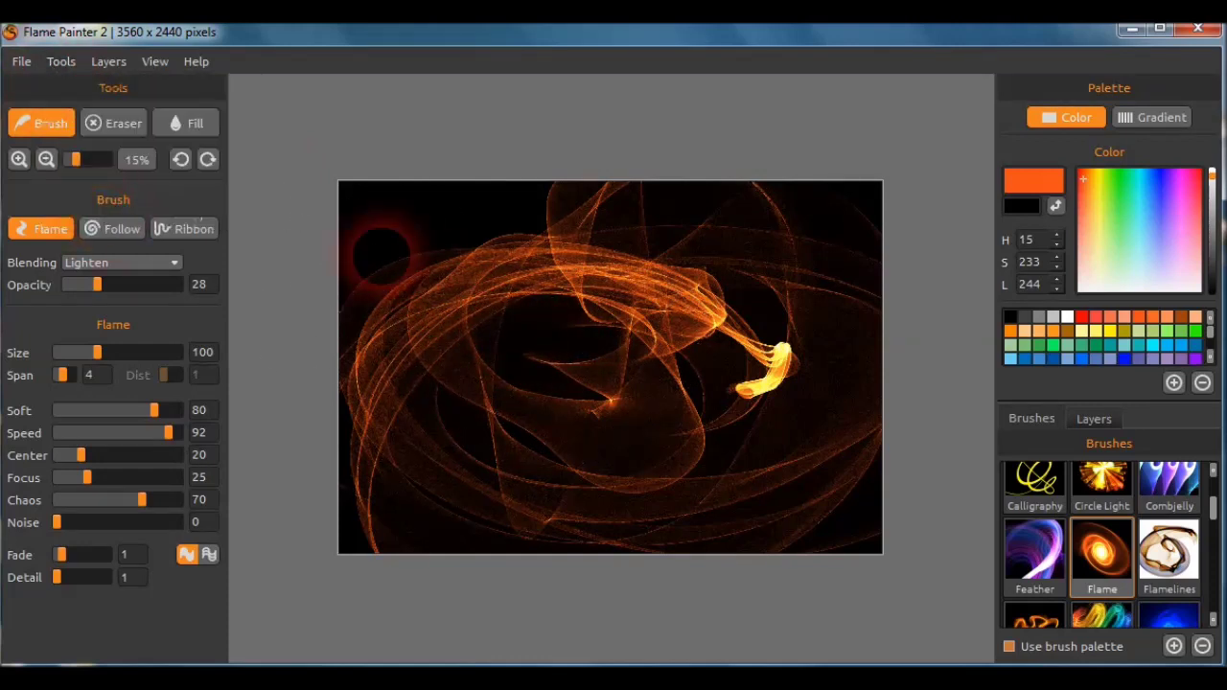
drag(382, 251, 426, 263)
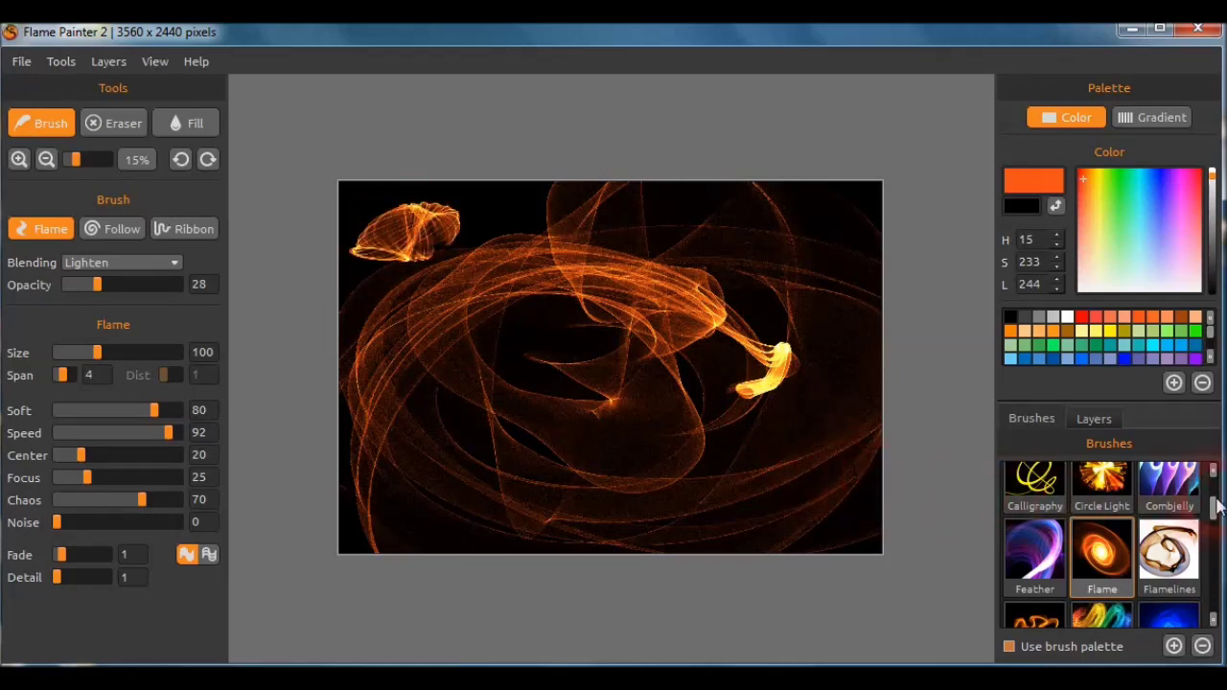
Paint a curving green stroke with the Autumn Forest brush and a dark ribbon stroke with the Biggreen brush
mouse_move(1215, 510)
mouse_down()
mouse_move(1220, 596)
mouse_move(1215, 489)
mouse_up()
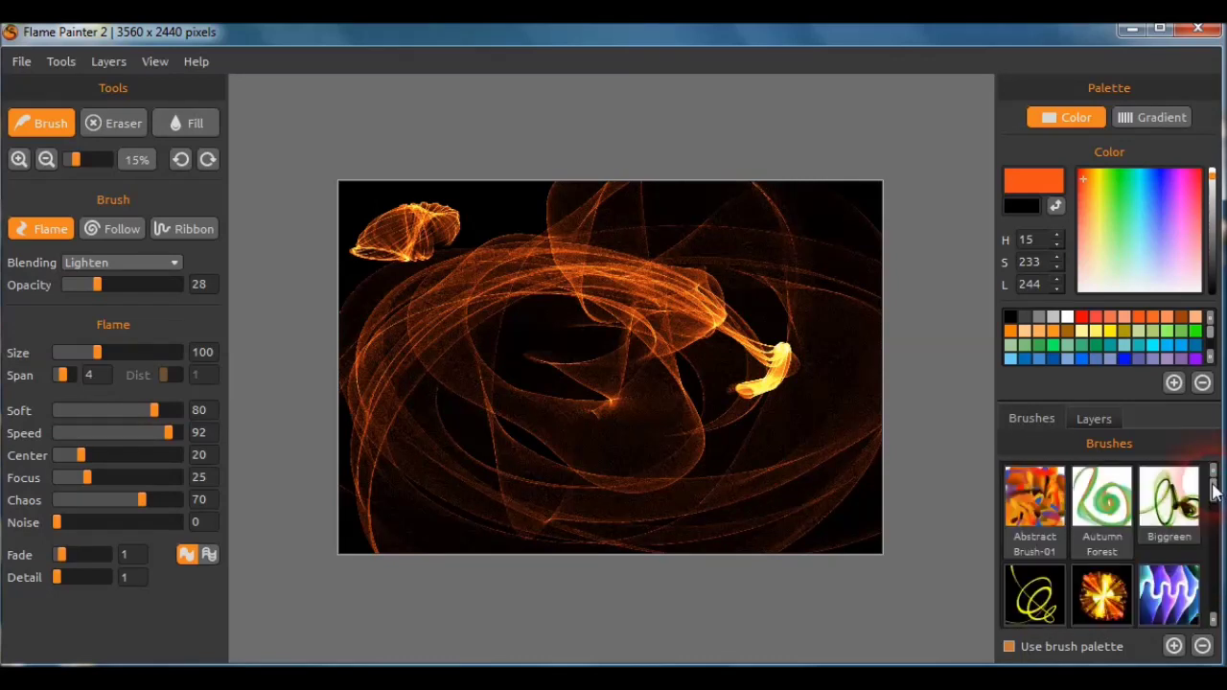
mouse_move(1215, 490)
mouse_down()
mouse_move(1221, 596)
mouse_move(1215, 489)
mouse_up()
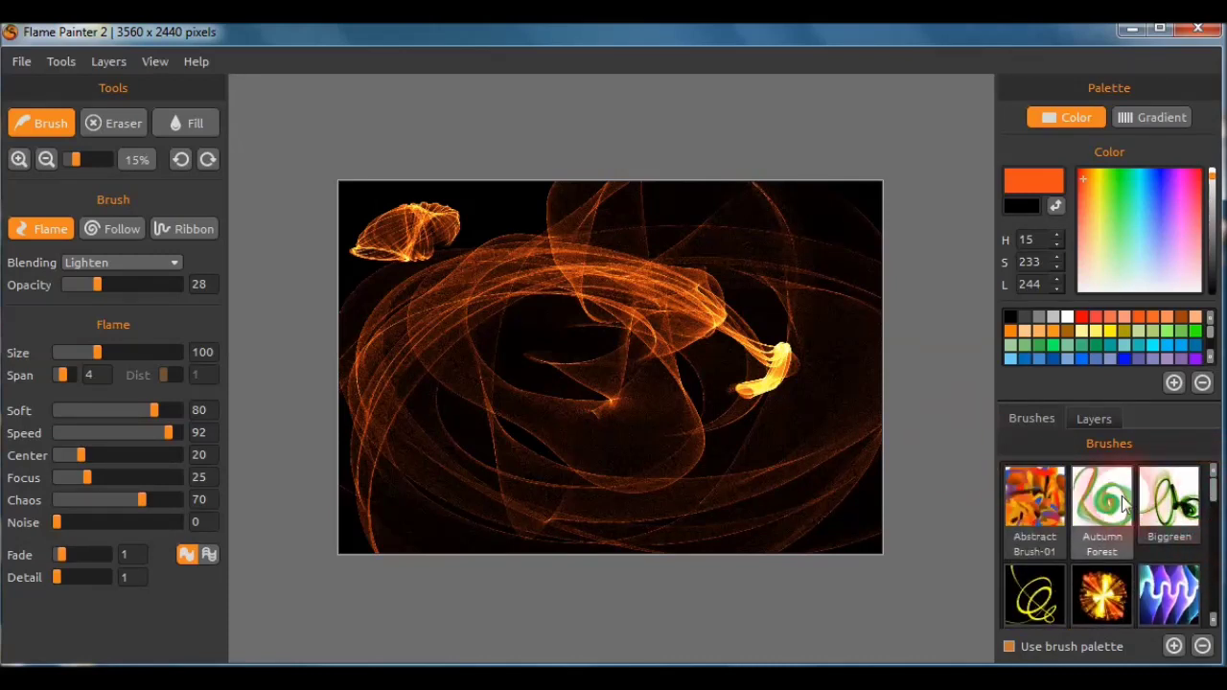
click(1102, 496)
mouse_move(877, 274)
mouse_down()
mouse_move(832, 248)
mouse_move(704, 258)
mouse_move(714, 387)
mouse_move(613, 448)
mouse_move(764, 328)
mouse_move(550, 187)
mouse_move(717, 430)
mouse_up()
click(1149, 508)
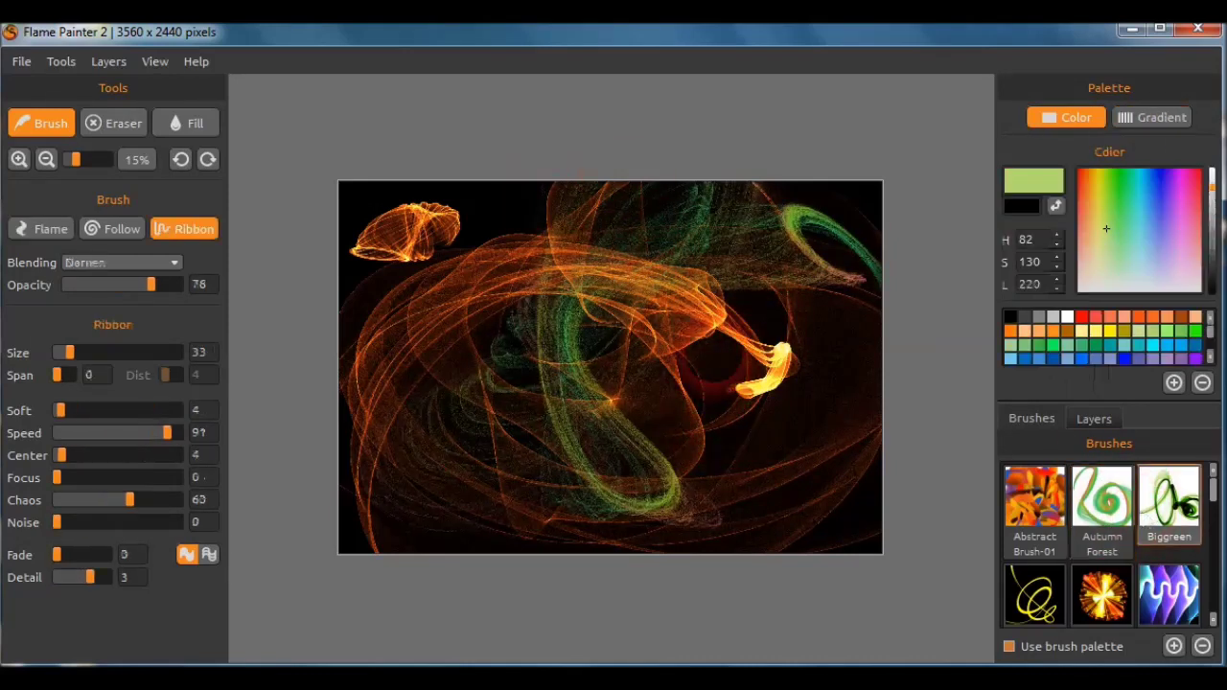
mouse_move(733, 379)
mouse_down()
mouse_move(719, 351)
mouse_move(455, 467)
mouse_move(748, 423)
mouse_move(514, 390)
mouse_move(740, 373)
mouse_move(515, 381)
mouse_move(758, 430)
mouse_up()
Try the Circle Light preset, and spread blue strokes across the whole canvas with the Huge Blue brush
click(1100, 592)
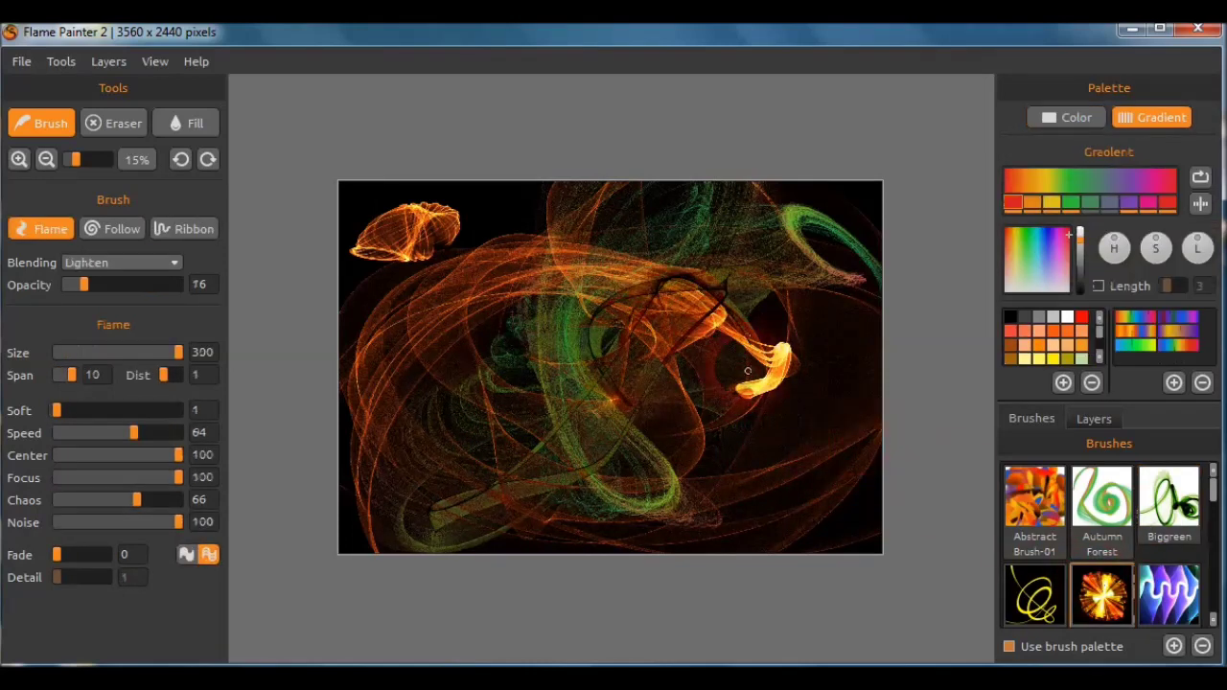
scroll(1170, 536, down, 1)
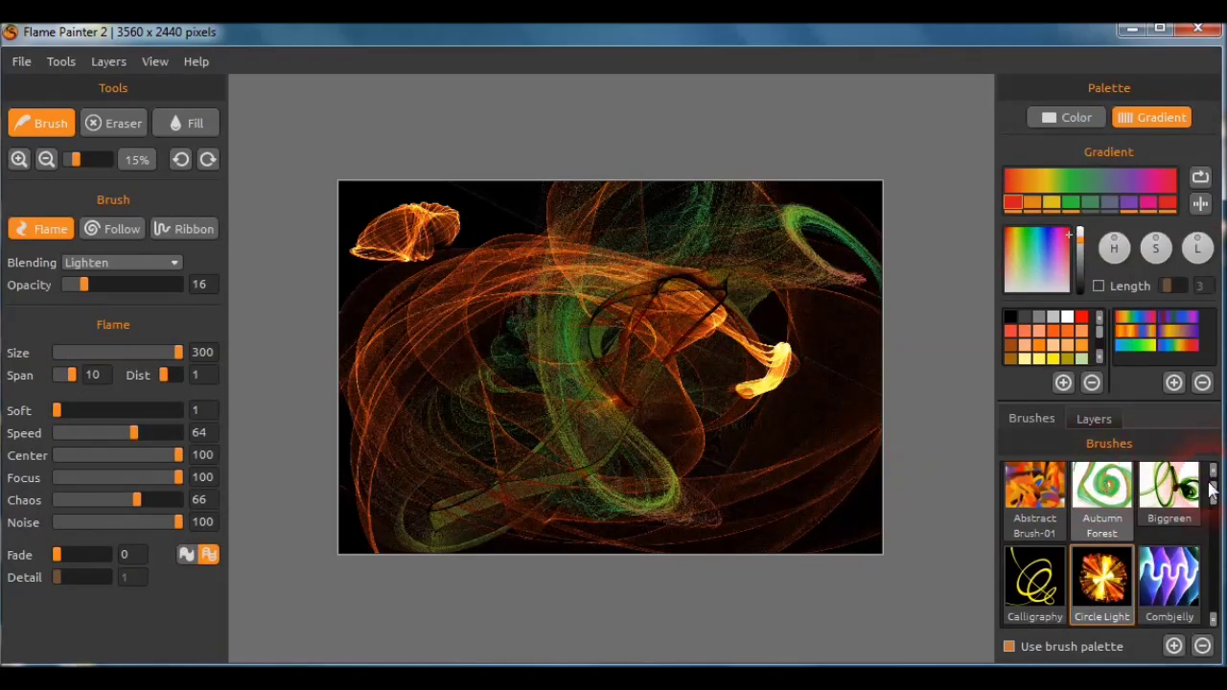
drag(1215, 493, 1213, 521)
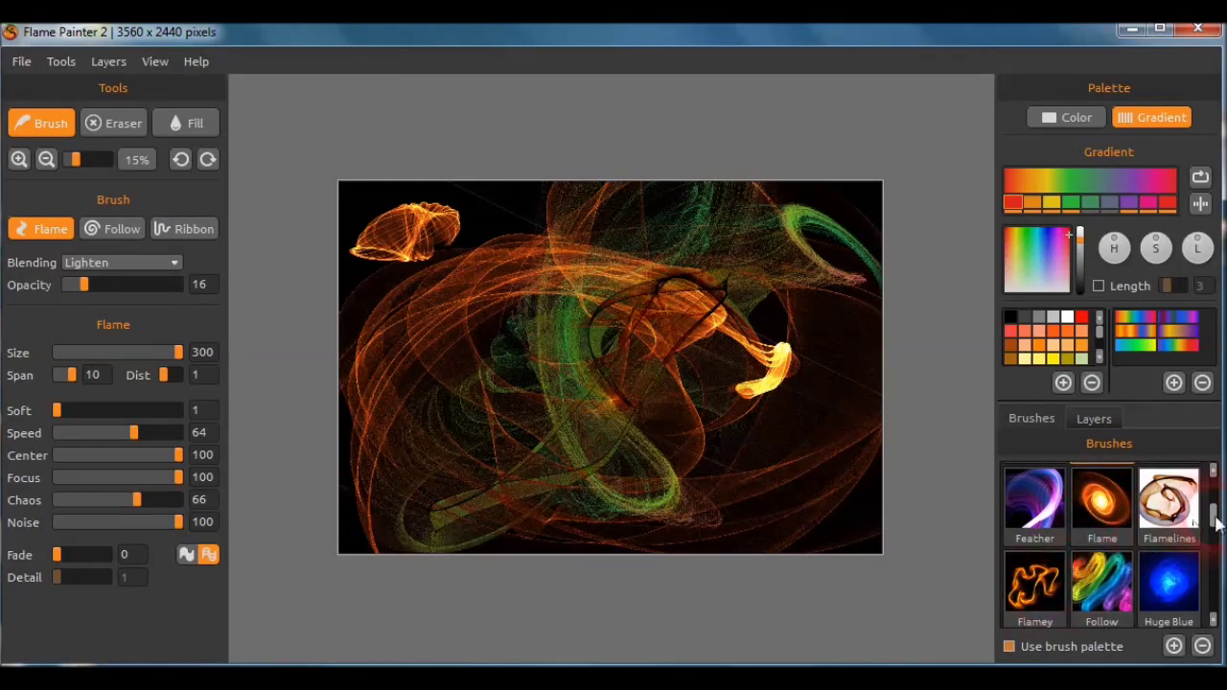
scroll(1216, 522, down, 2)
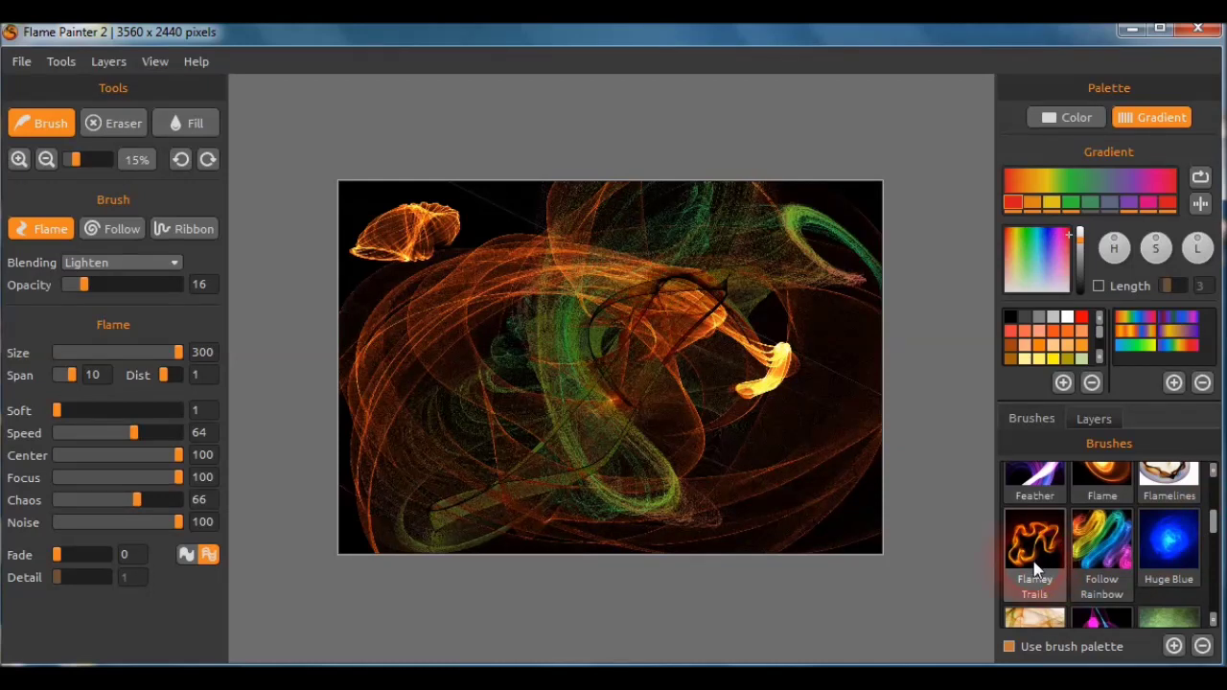
click(1169, 544)
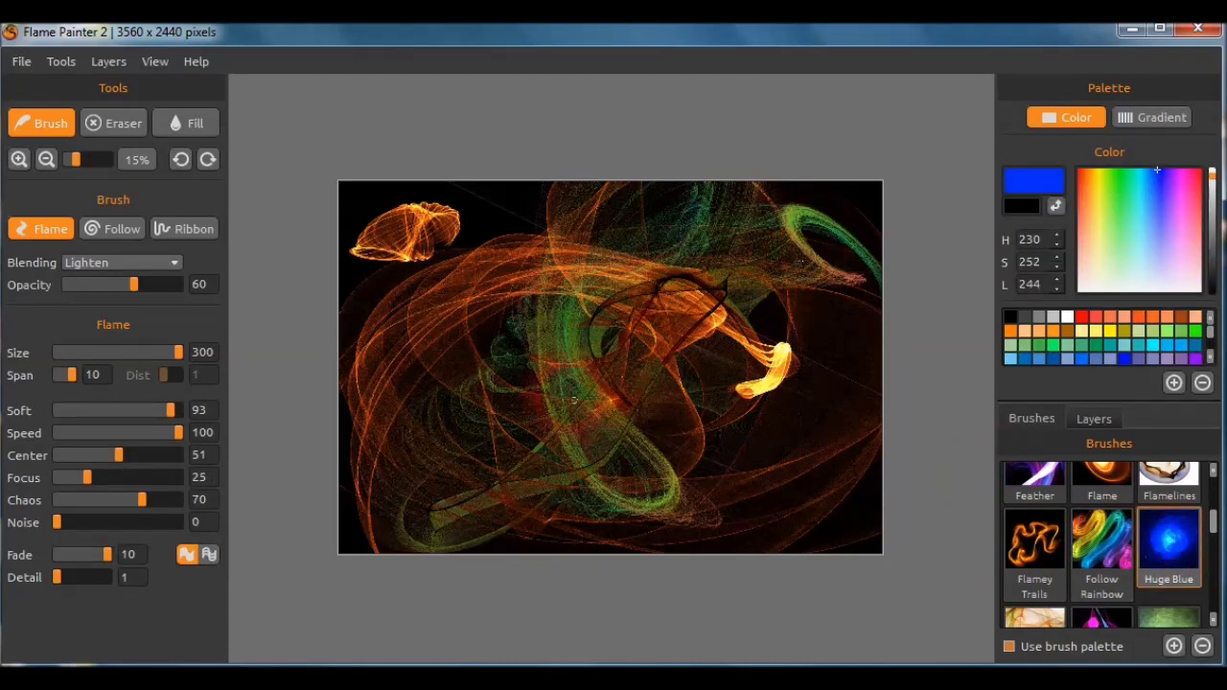
mouse_move(700, 353)
mouse_down()
mouse_move(733, 333)
mouse_move(551, 369)
mouse_move(822, 412)
mouse_move(824, 440)
mouse_move(729, 433)
mouse_move(723, 400)
mouse_move(805, 401)
mouse_move(765, 416)
mouse_move(392, 271)
mouse_move(380, 255)
mouse_move(649, 443)
mouse_move(419, 390)
mouse_move(637, 305)
mouse_move(522, 371)
mouse_move(695, 349)
mouse_move(693, 385)
mouse_up()
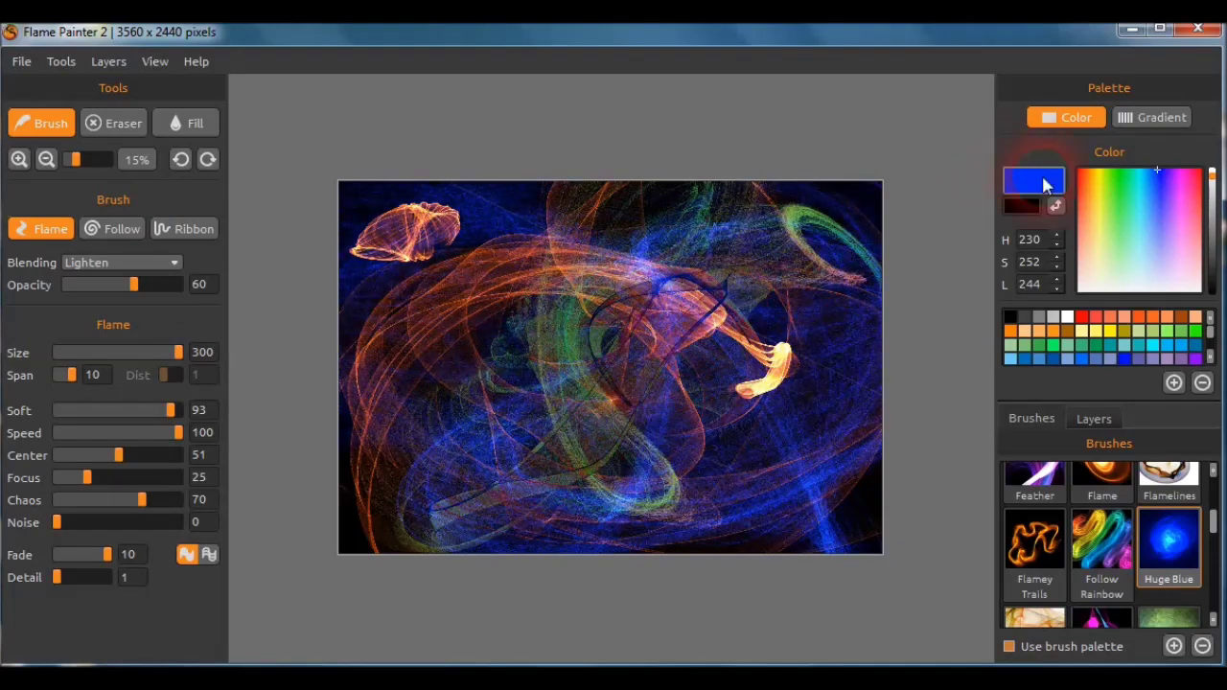
click(1041, 176)
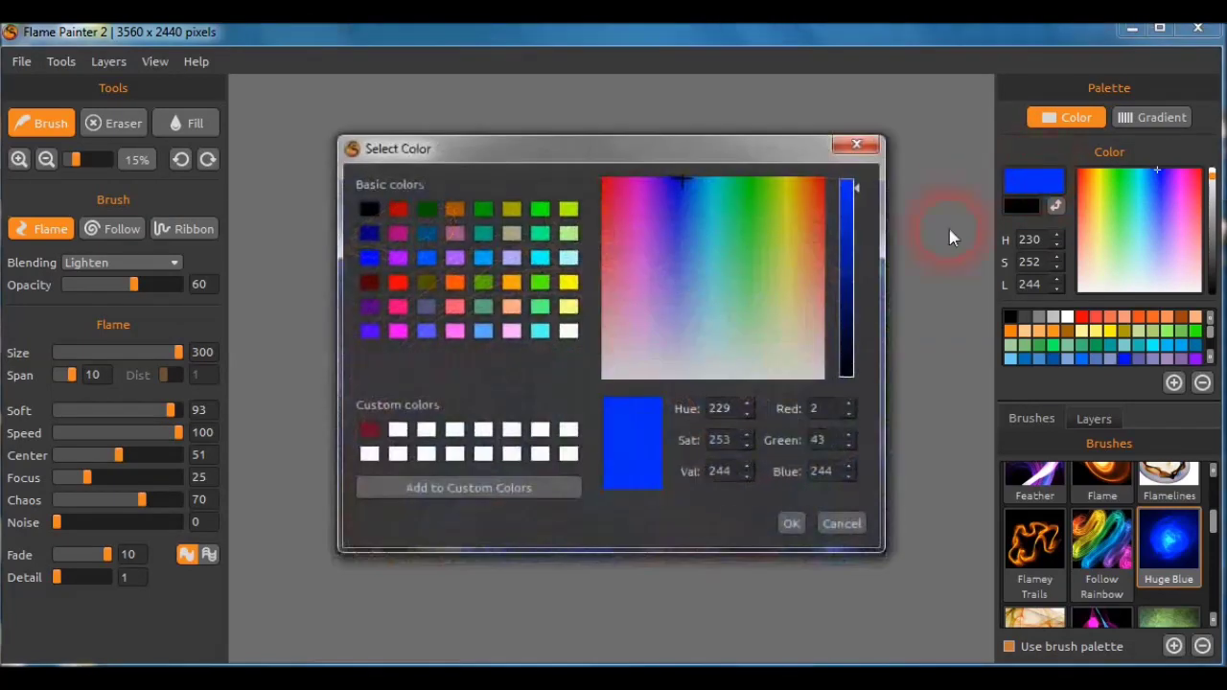
click(843, 524)
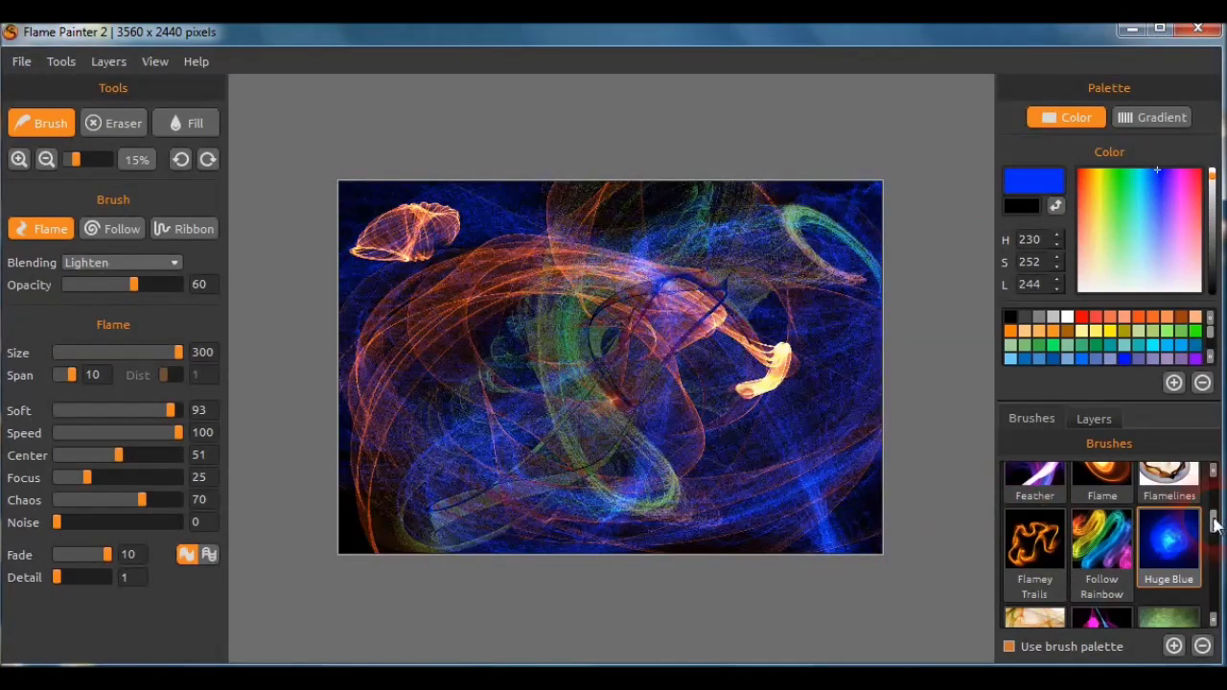
Choose the Noise brush preset and paint a grainy texture over the artwork
drag(1213, 520, 1217, 536)
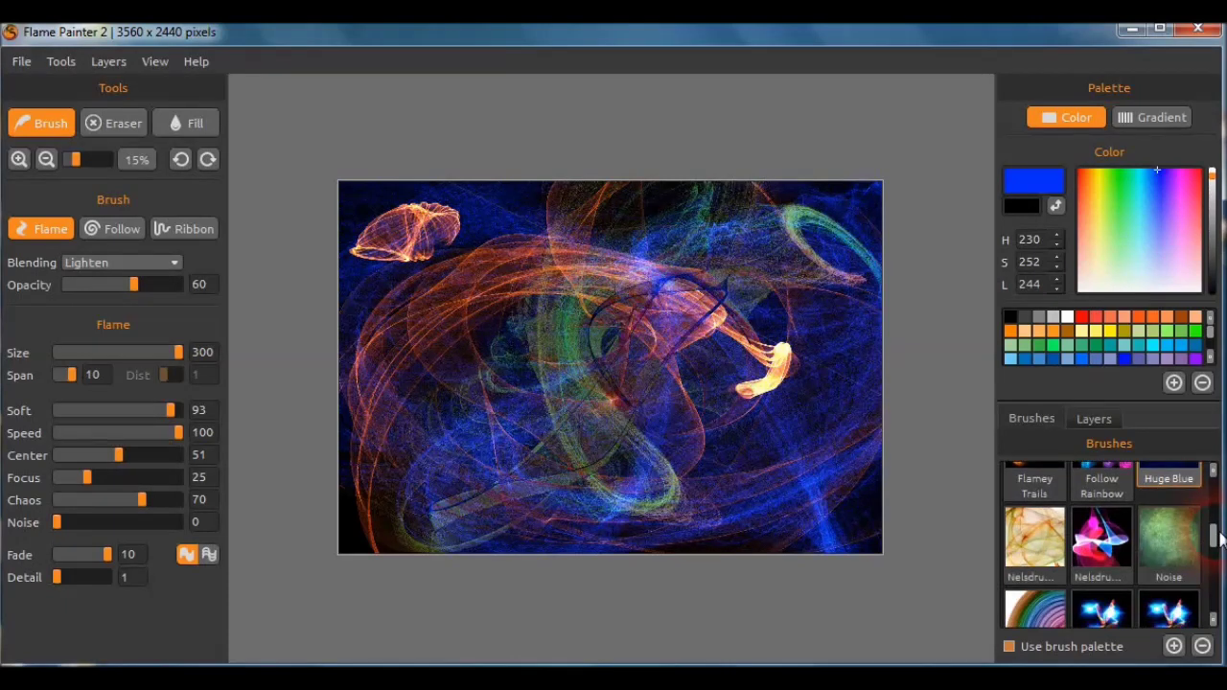
click(1169, 539)
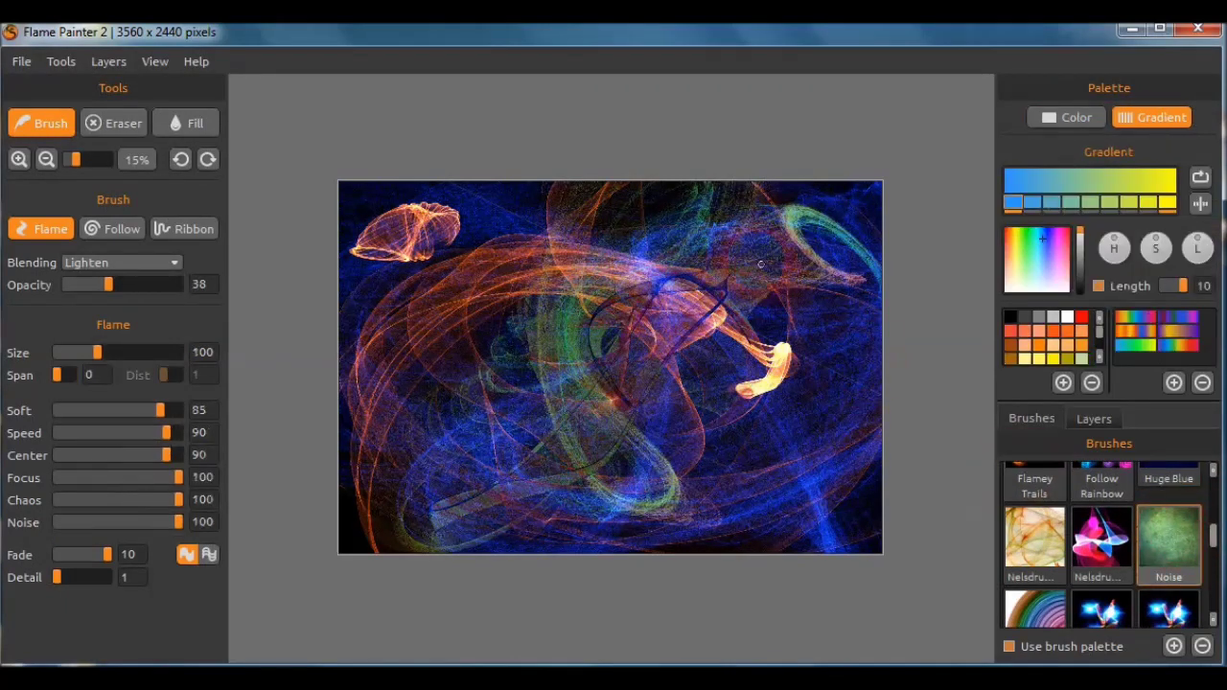
mouse_move(760, 264)
mouse_down()
mouse_move(600, 213)
mouse_move(455, 201)
mouse_move(357, 256)
mouse_move(472, 379)
mouse_move(364, 536)
mouse_move(422, 542)
mouse_move(357, 499)
mouse_move(483, 328)
mouse_move(617, 460)
mouse_move(670, 428)
mouse_move(745, 302)
mouse_move(632, 287)
mouse_move(604, 345)
mouse_move(492, 336)
mouse_move(506, 335)
mouse_up()
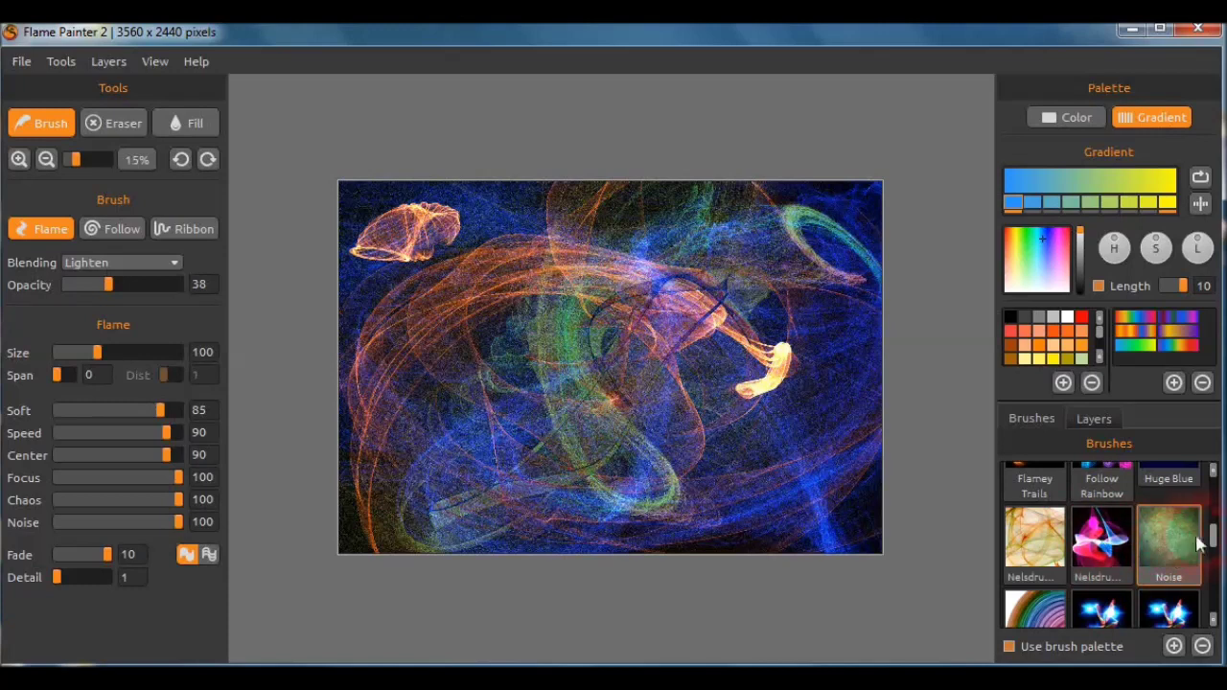
Choose the Smoke brush preset and paint thin white wisps over the right half of the canvas
drag(1214, 541, 1214, 552)
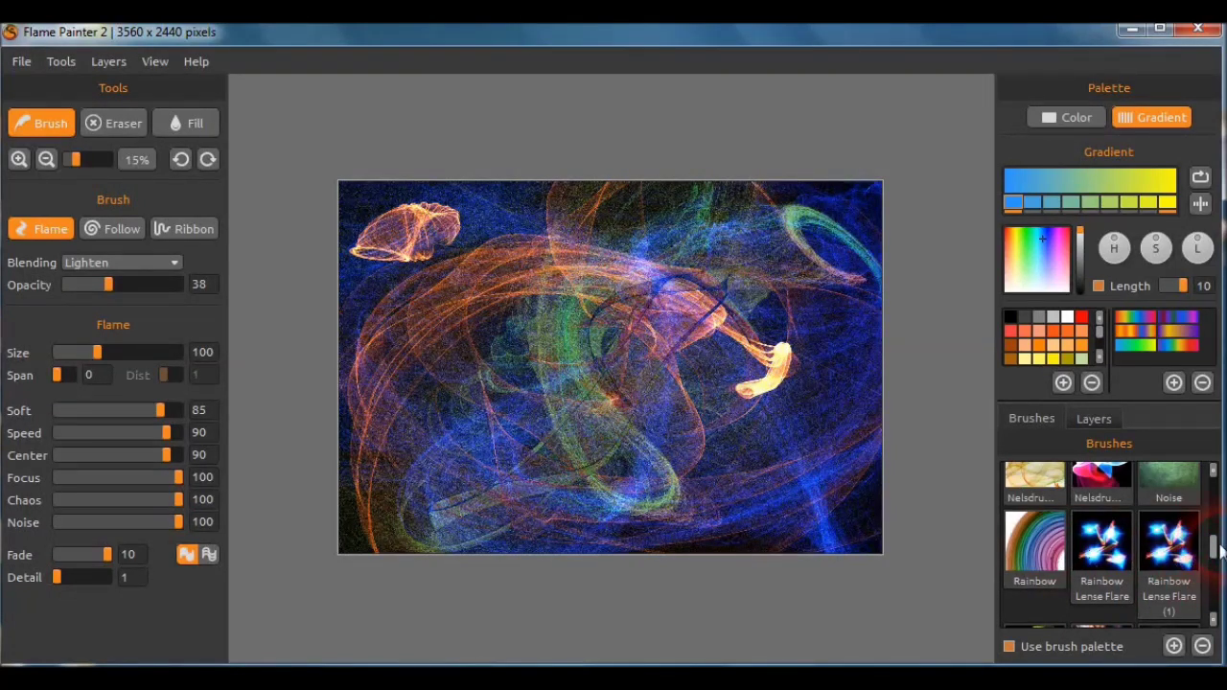
drag(1214, 548, 1214, 583)
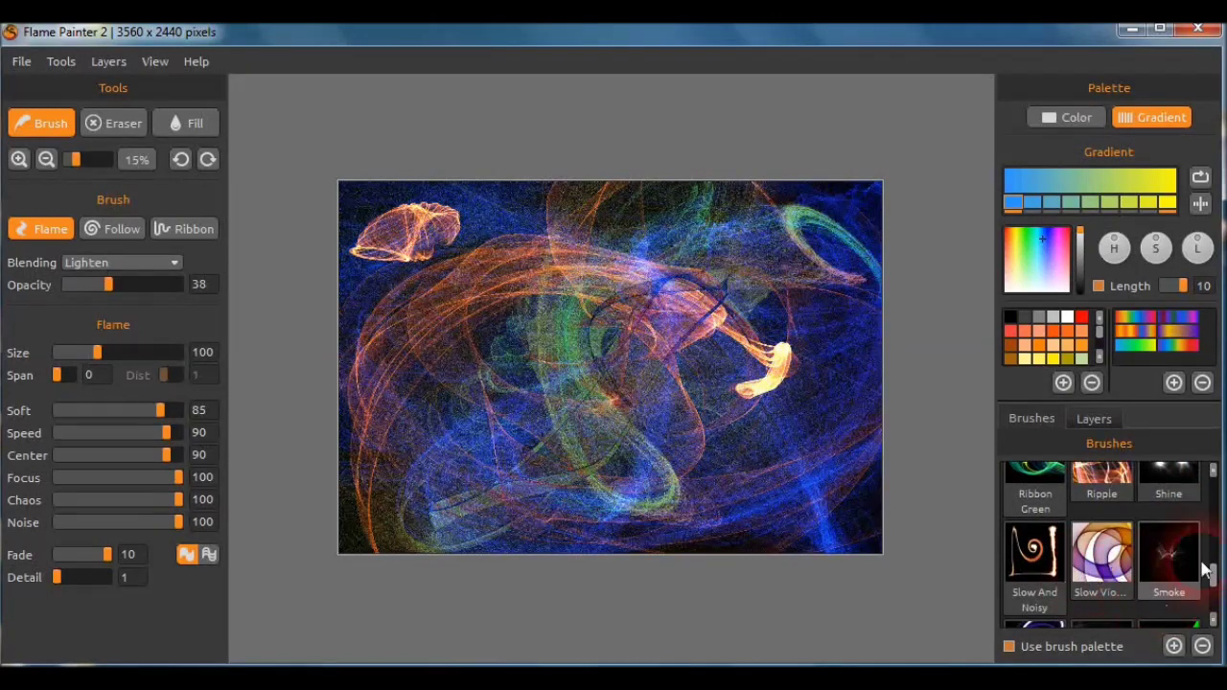
drag(1213, 575, 1215, 586)
scroll(1179, 536, up, 1)
click(1147, 507)
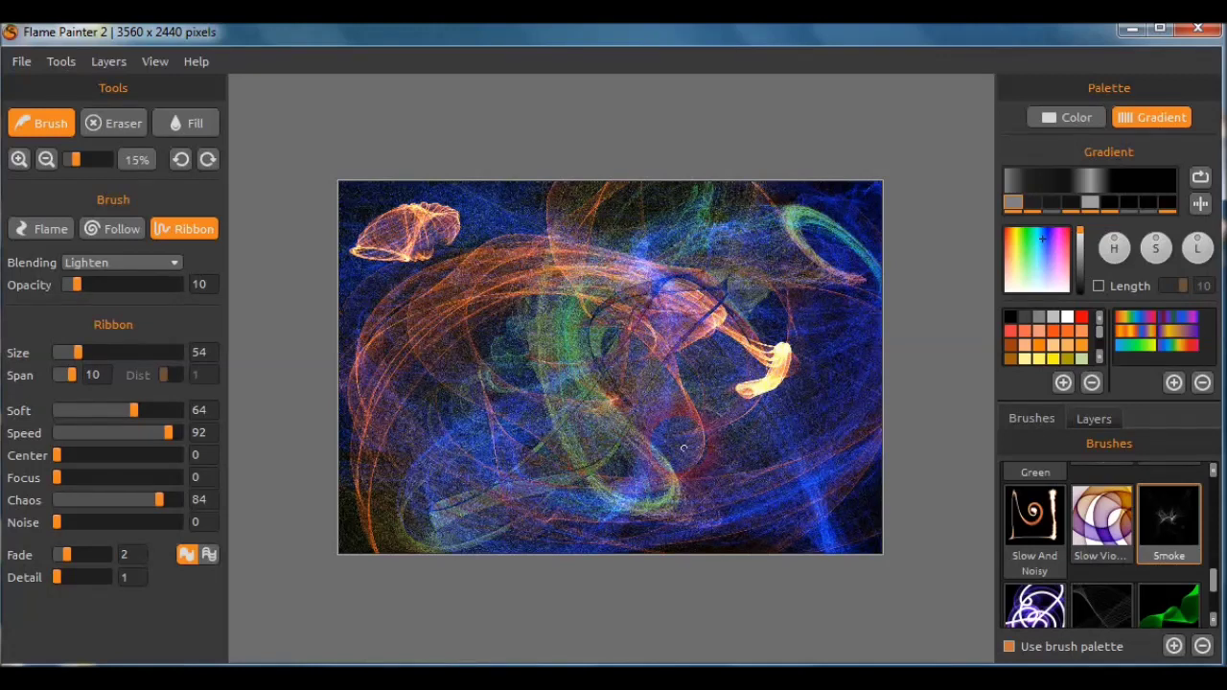
drag(686, 447, 872, 472)
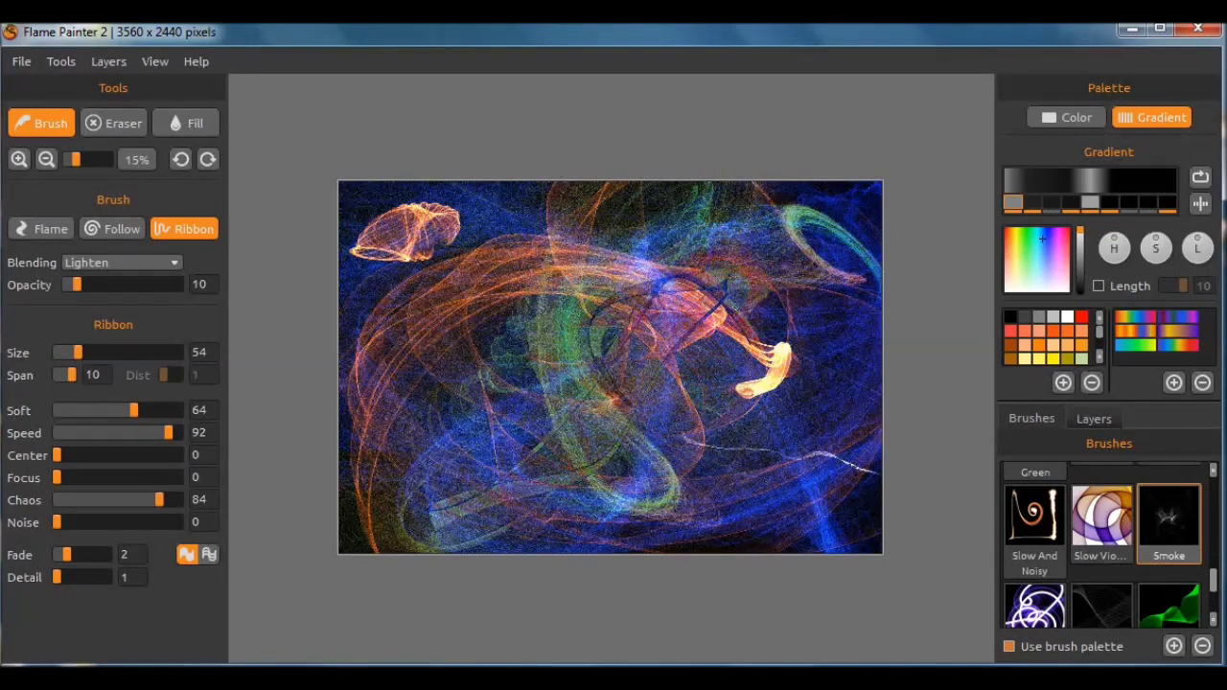
mouse_move(709, 274)
mouse_down()
mouse_move(768, 458)
mouse_move(739, 501)
mouse_up()
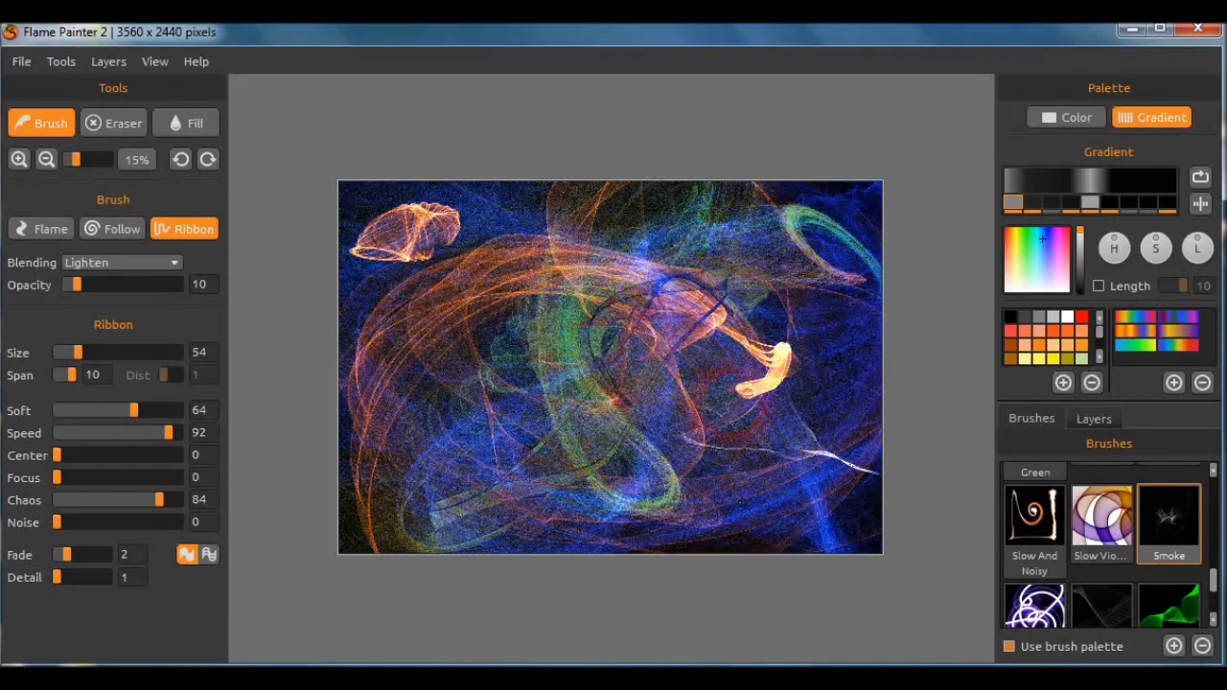
mouse_move(810, 421)
mouse_down()
mouse_move(793, 426)
mouse_move(734, 232)
mouse_up()
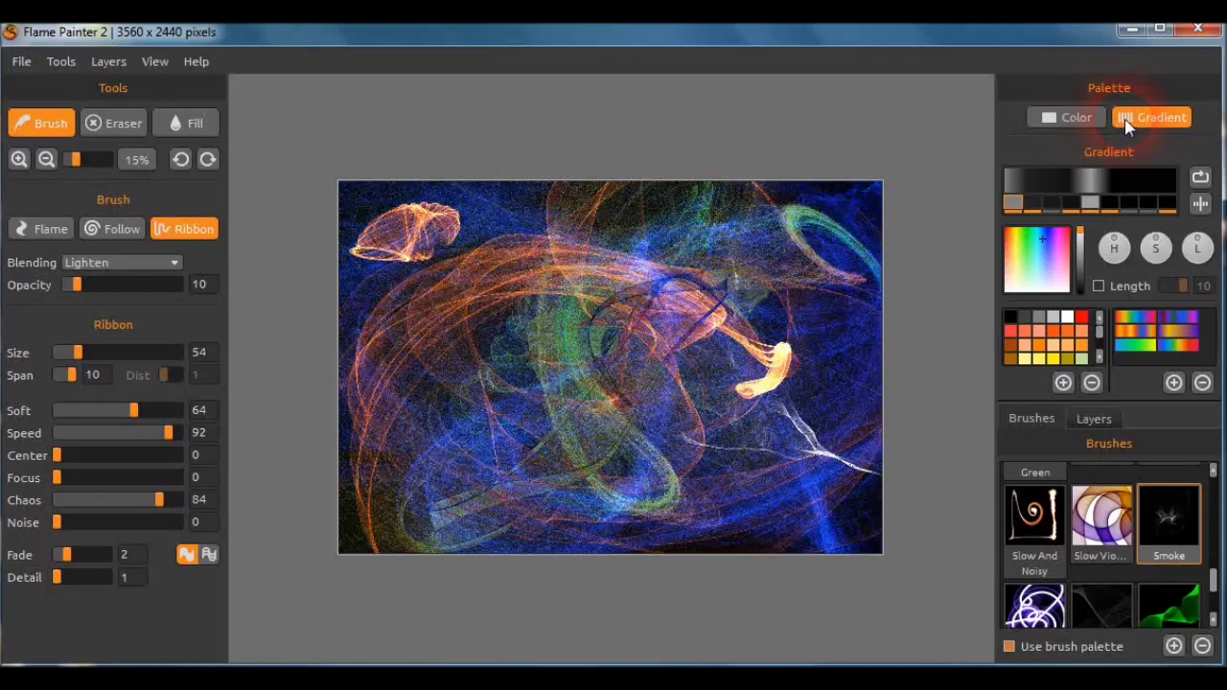
Apply the blue-green-yellow gradient to the Smoke brush and paint a colored wisp beside the bright flame stroke
click(1089, 119)
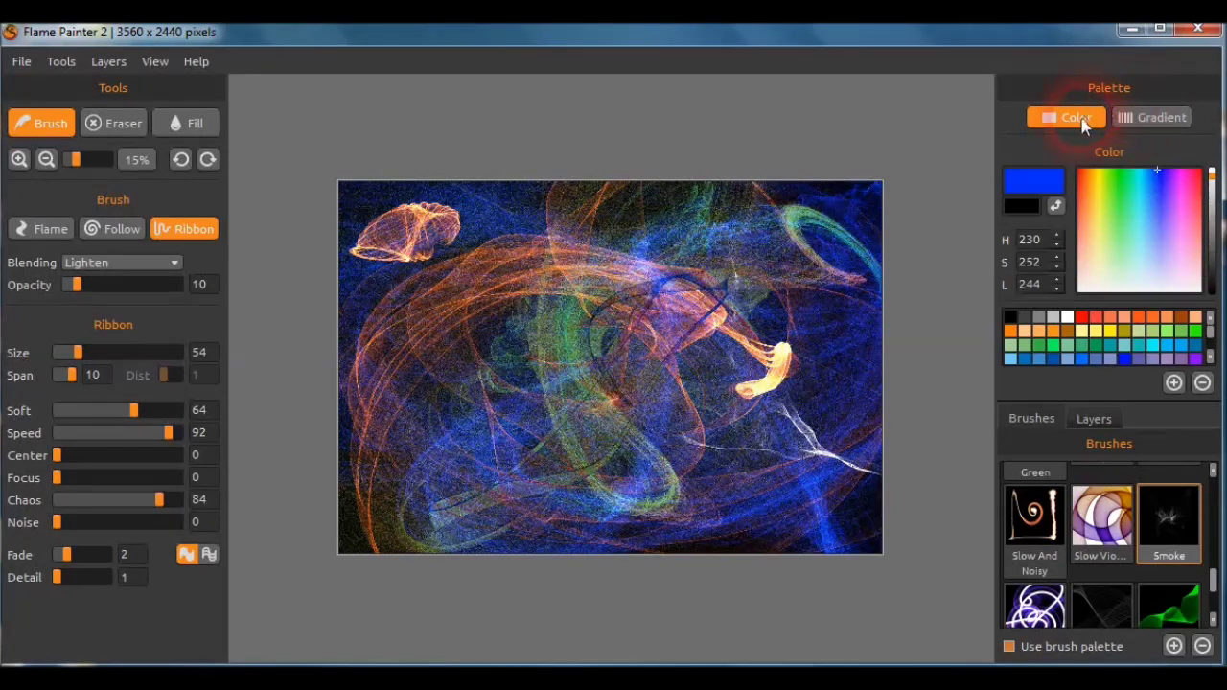
click(1150, 118)
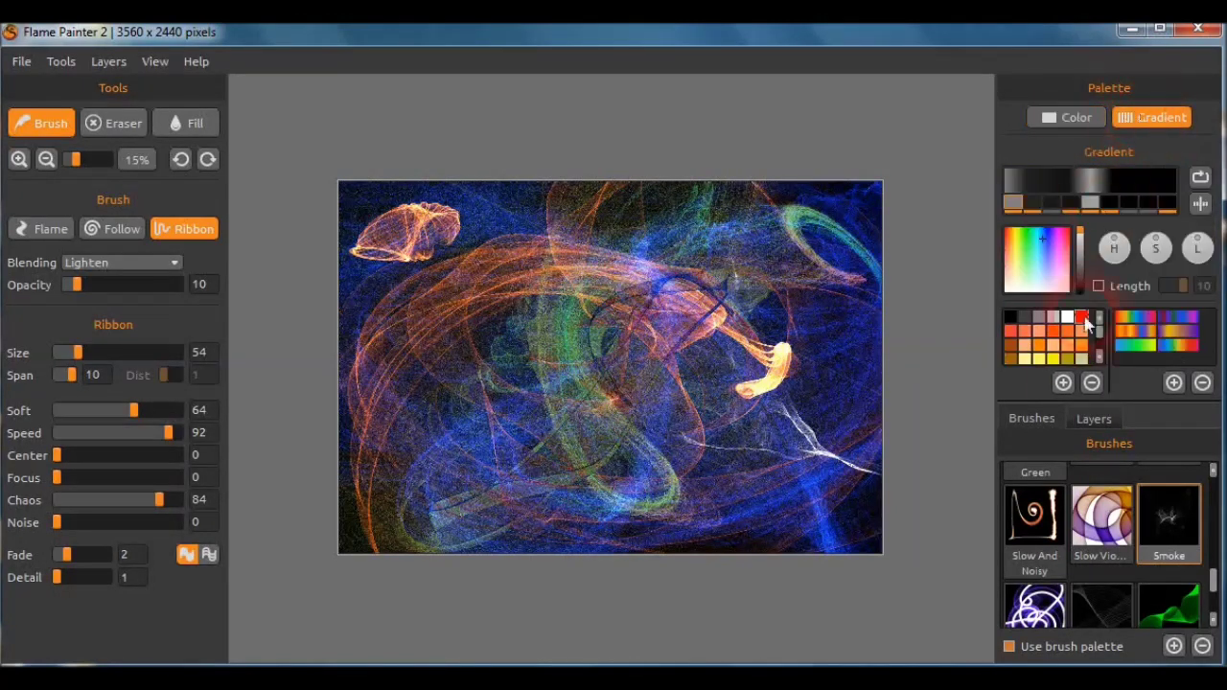
click(1134, 345)
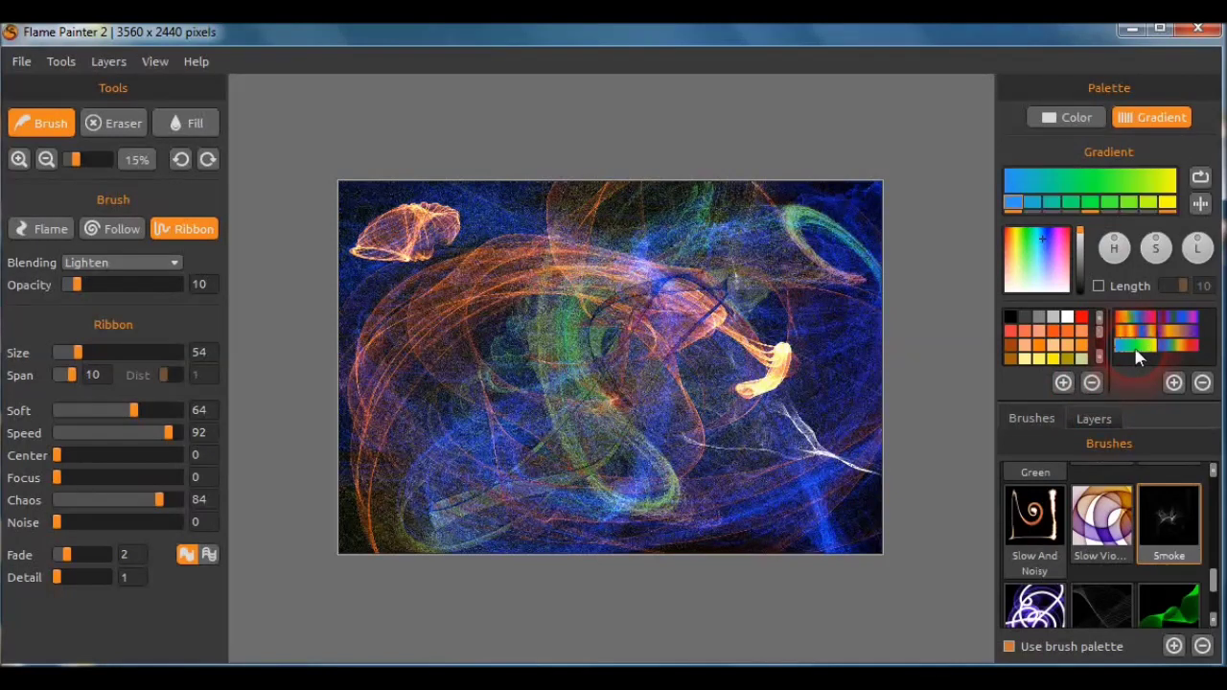
mouse_move(749, 479)
mouse_down()
mouse_move(753, 542)
mouse_move(786, 403)
mouse_move(648, 277)
mouse_up()
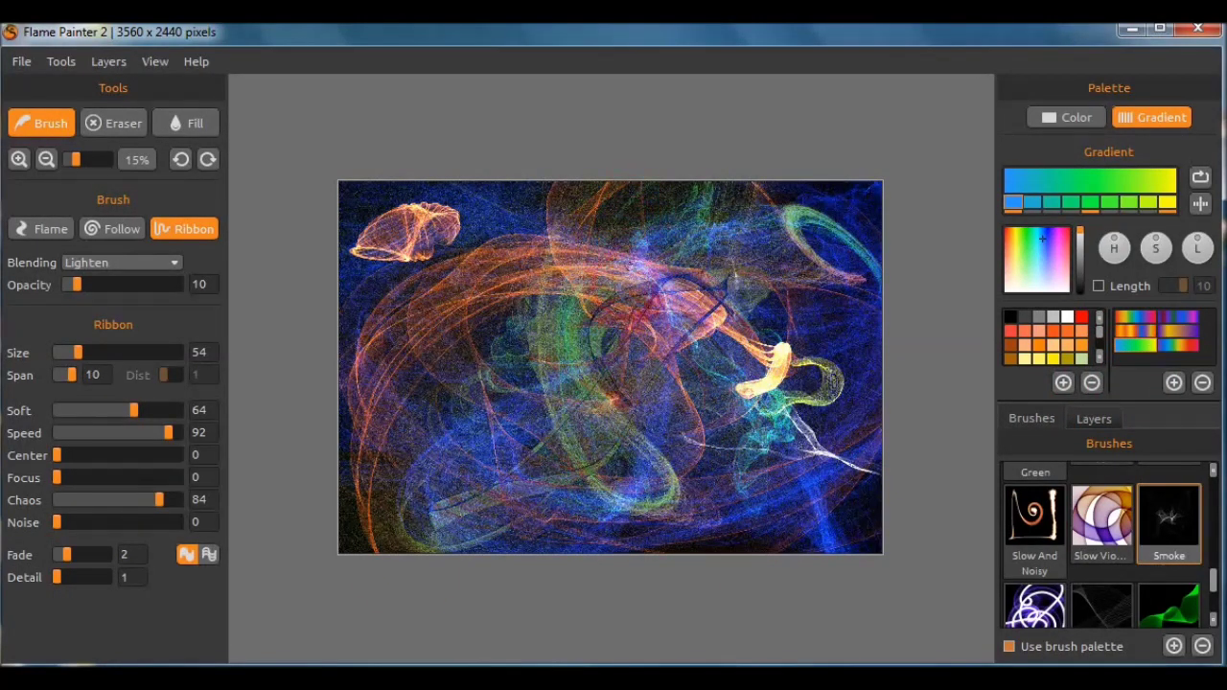
Paint additional blue-green wisps with the Smoke brush over the center and lower part of the artwork
click(405, 565)
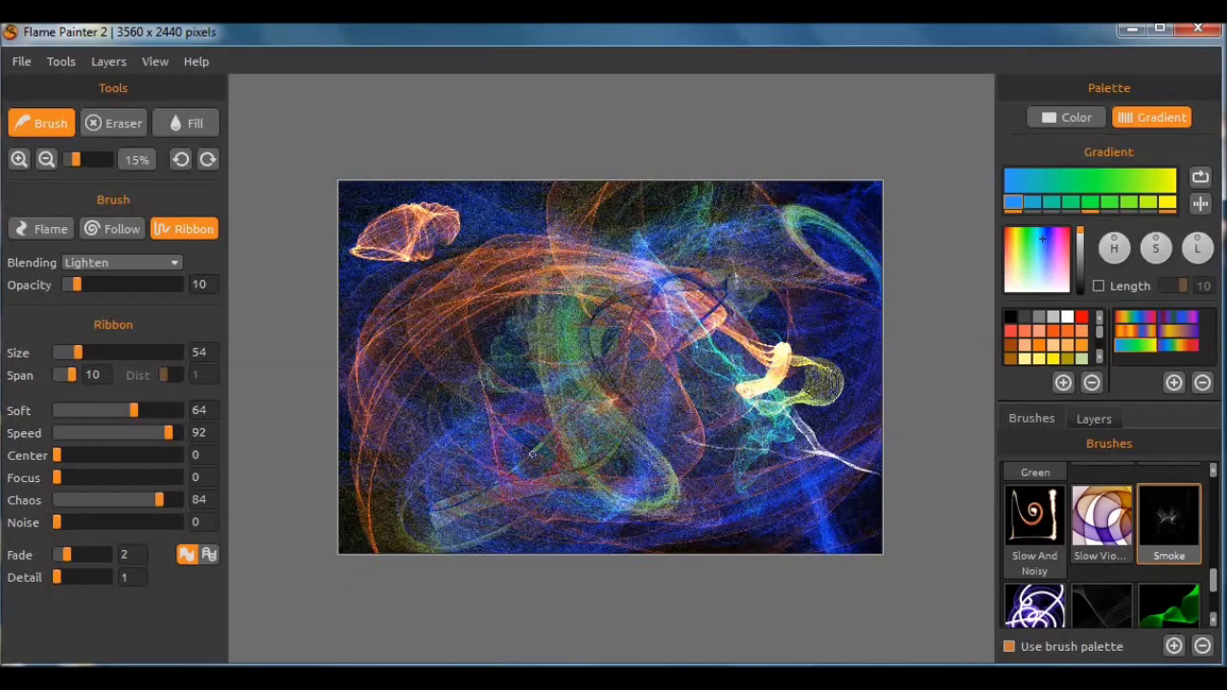
drag(522, 402, 533, 453)
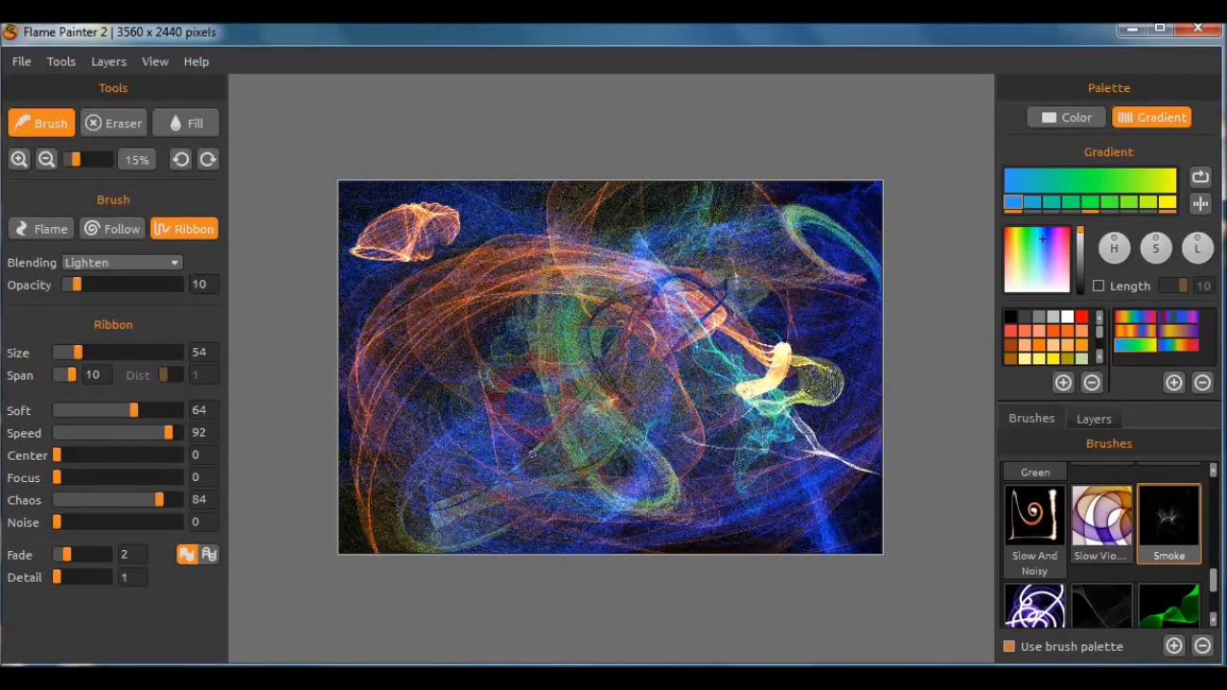
Choose the Soft Lines brush preset and paint sweeping bundles of thin white lines across the artwork
click(1215, 587)
drag(1218, 590, 1215, 599)
click(1101, 556)
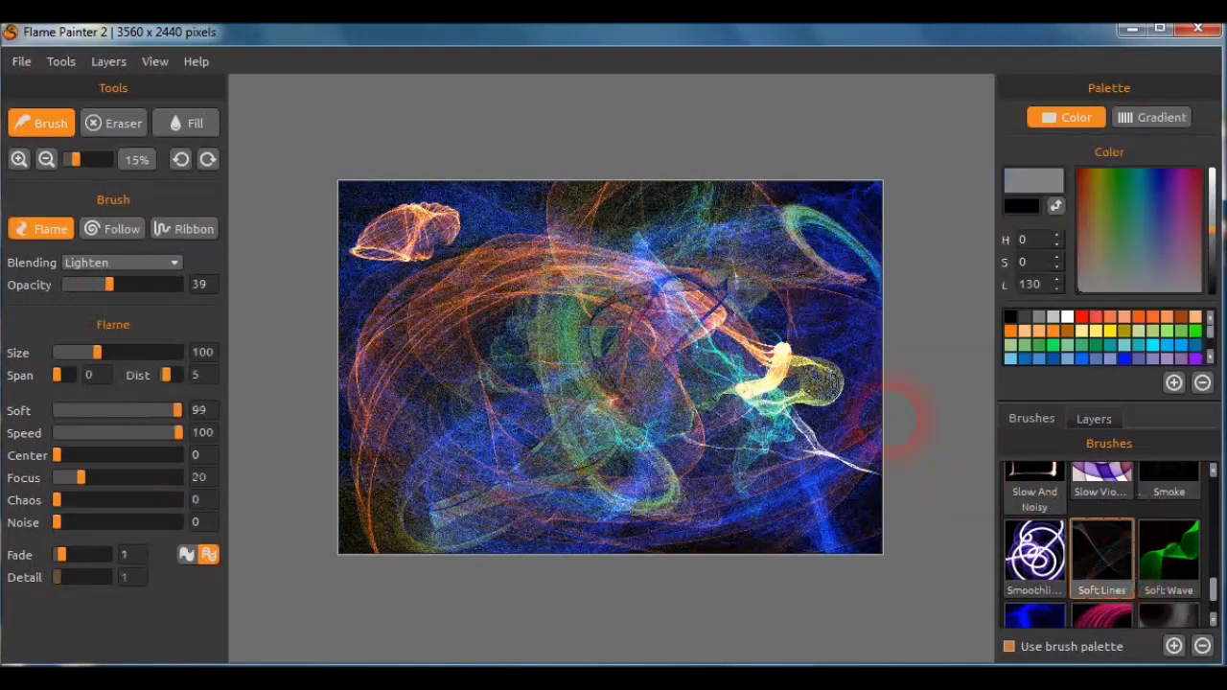
mouse_move(858, 396)
mouse_down()
mouse_move(878, 381)
mouse_move(832, 414)
mouse_move(796, 406)
mouse_move(460, 226)
mouse_up()
click(340, 479)
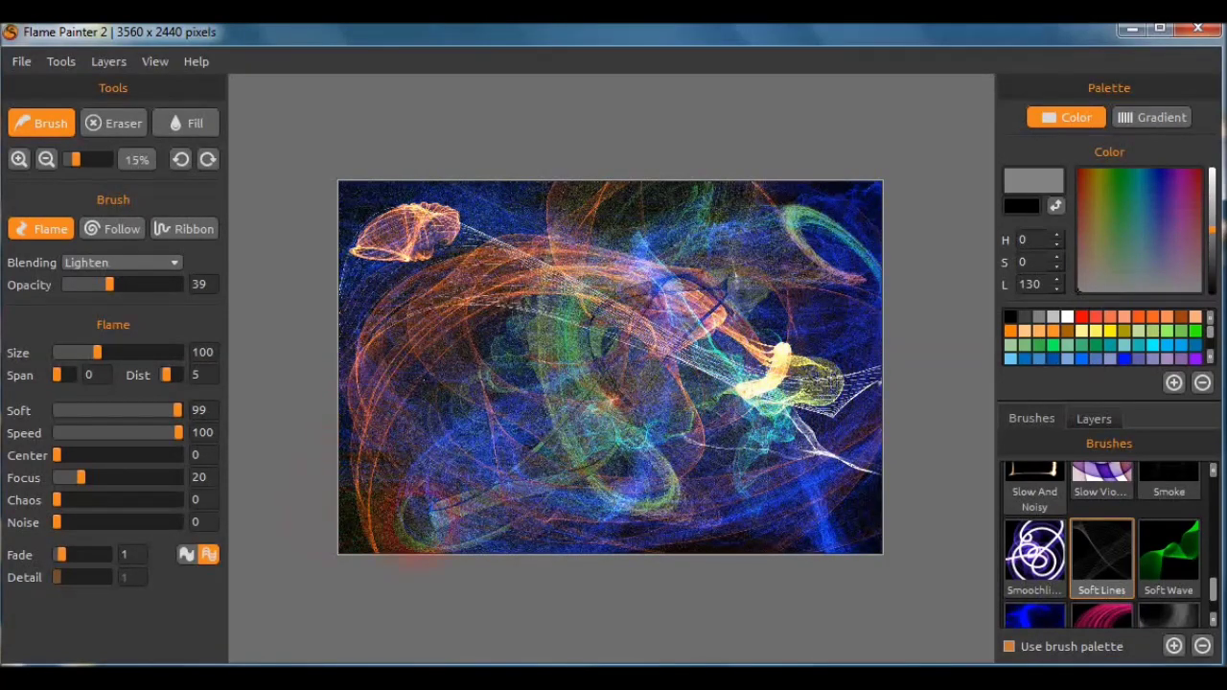
mouse_move(567, 503)
mouse_down()
mouse_move(708, 305)
mouse_move(893, 197)
mouse_move(863, 230)
mouse_move(316, 343)
mouse_up()
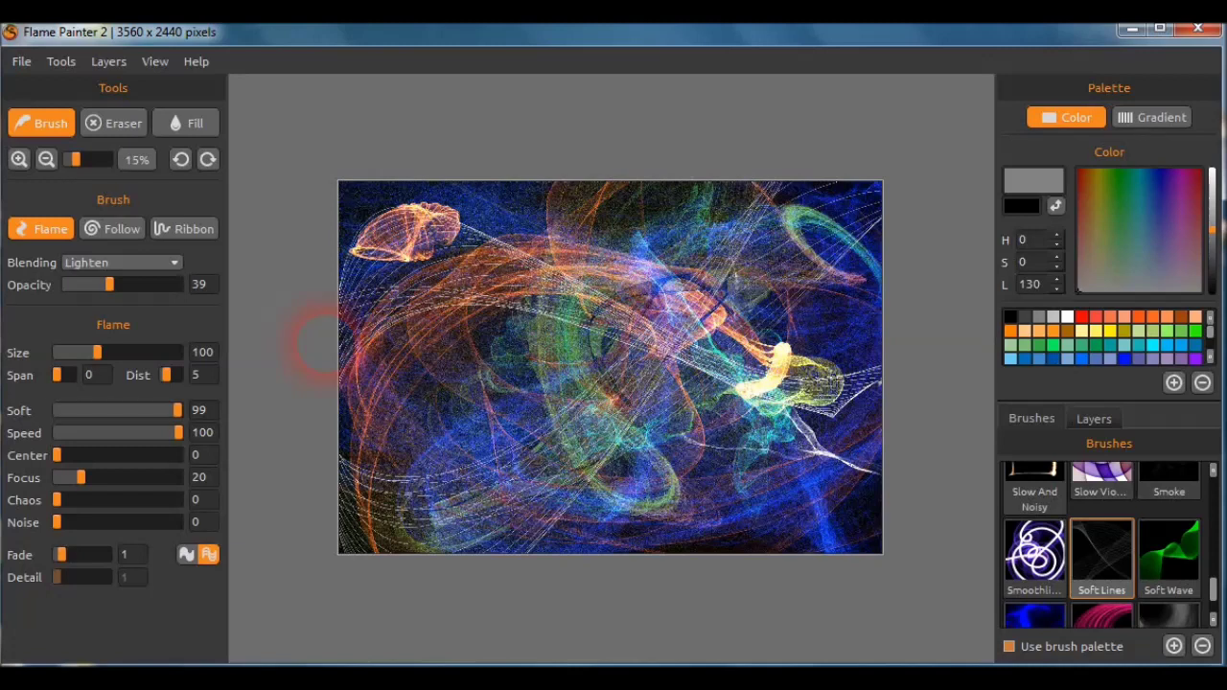
mouse_move(326, 345)
mouse_down()
mouse_move(498, 337)
mouse_move(587, 351)
mouse_up()
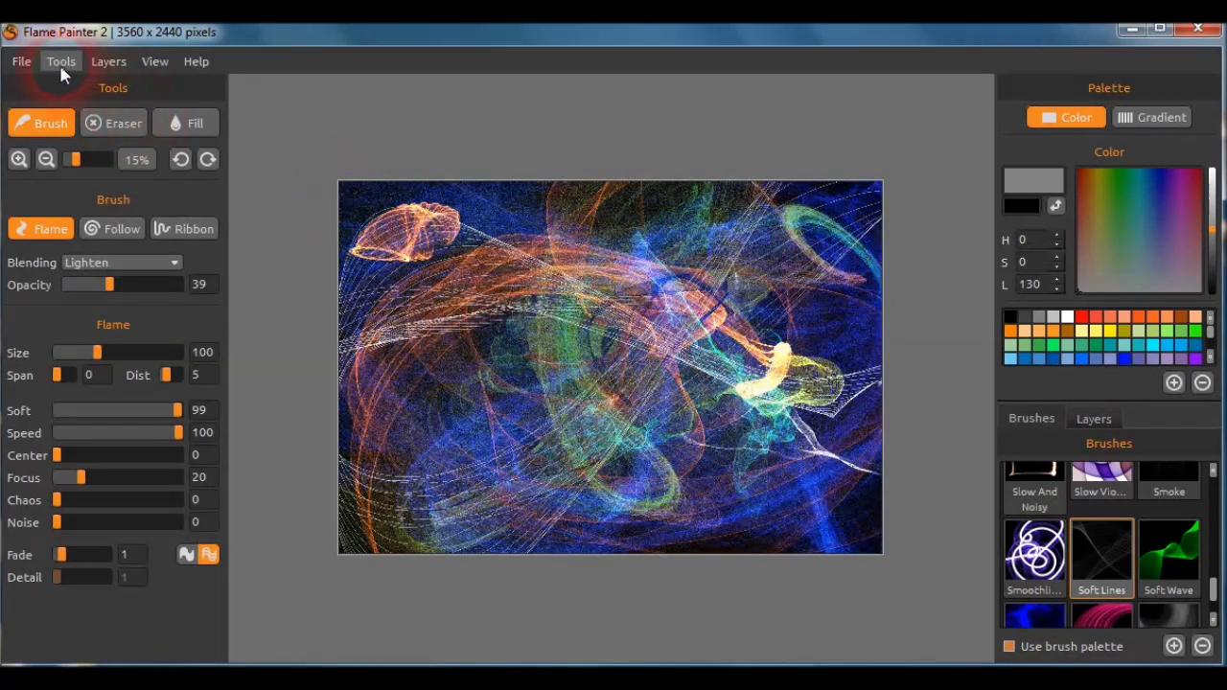
Start a new artwork without saving the current painting, and switch its background layer to a custom color
click(22, 63)
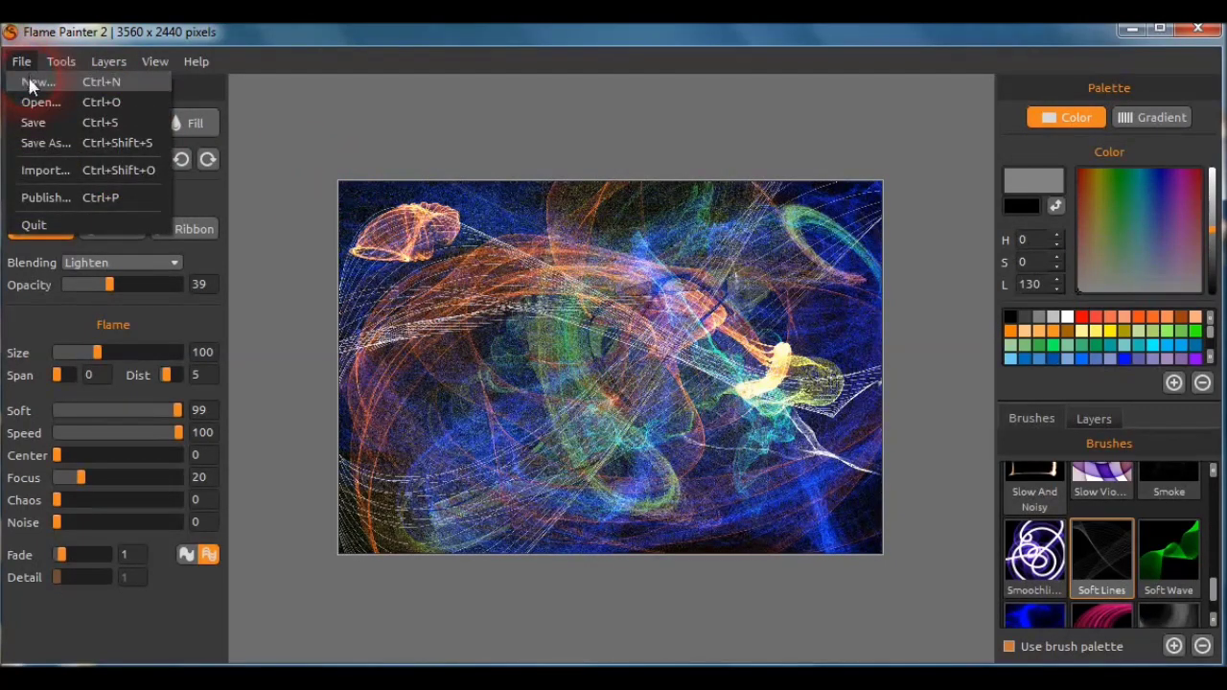
click(29, 84)
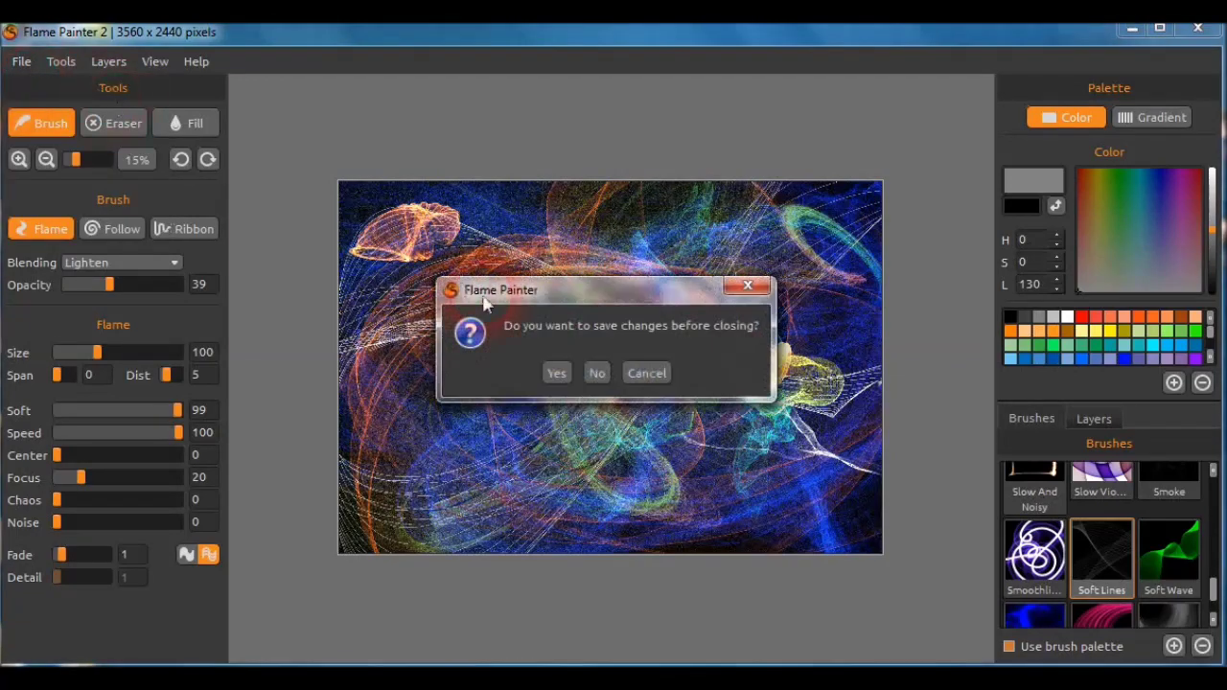
click(596, 373)
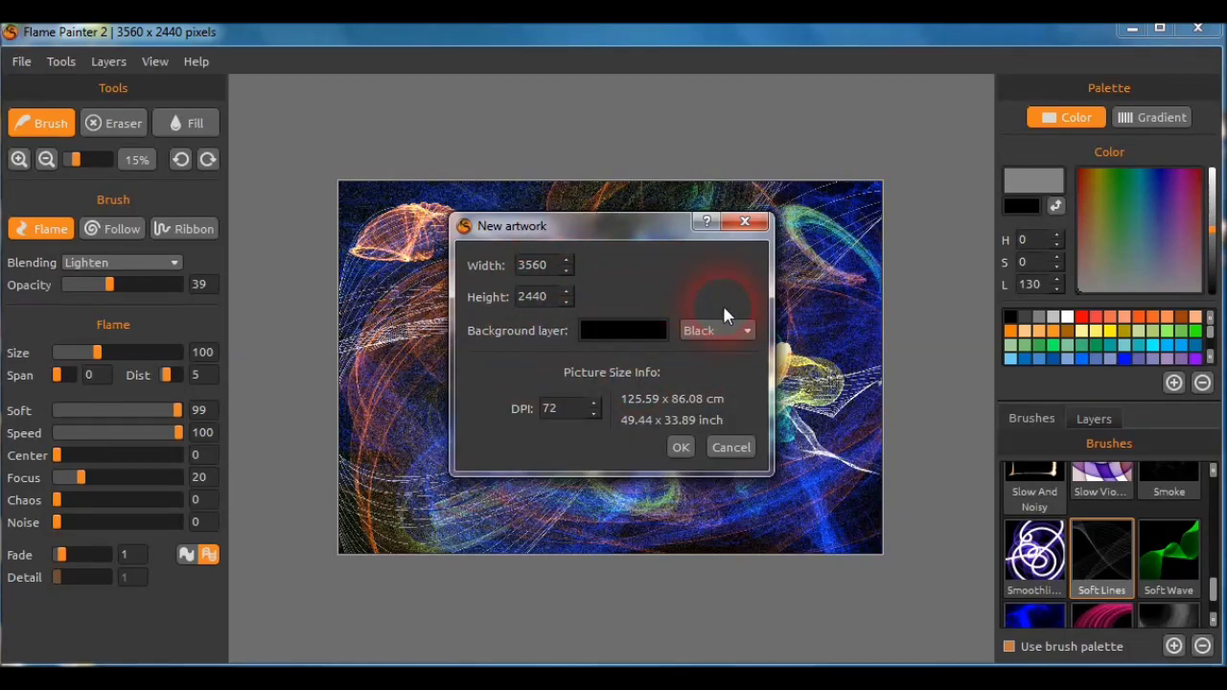
click(748, 333)
click(748, 366)
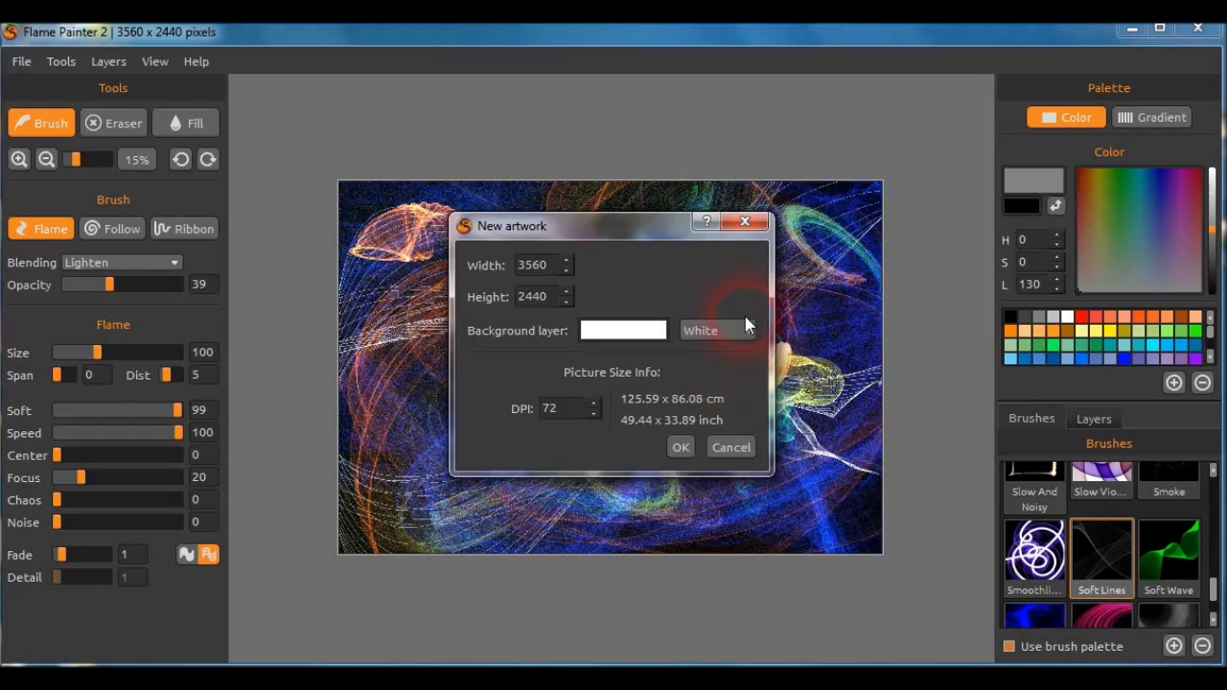
click(745, 330)
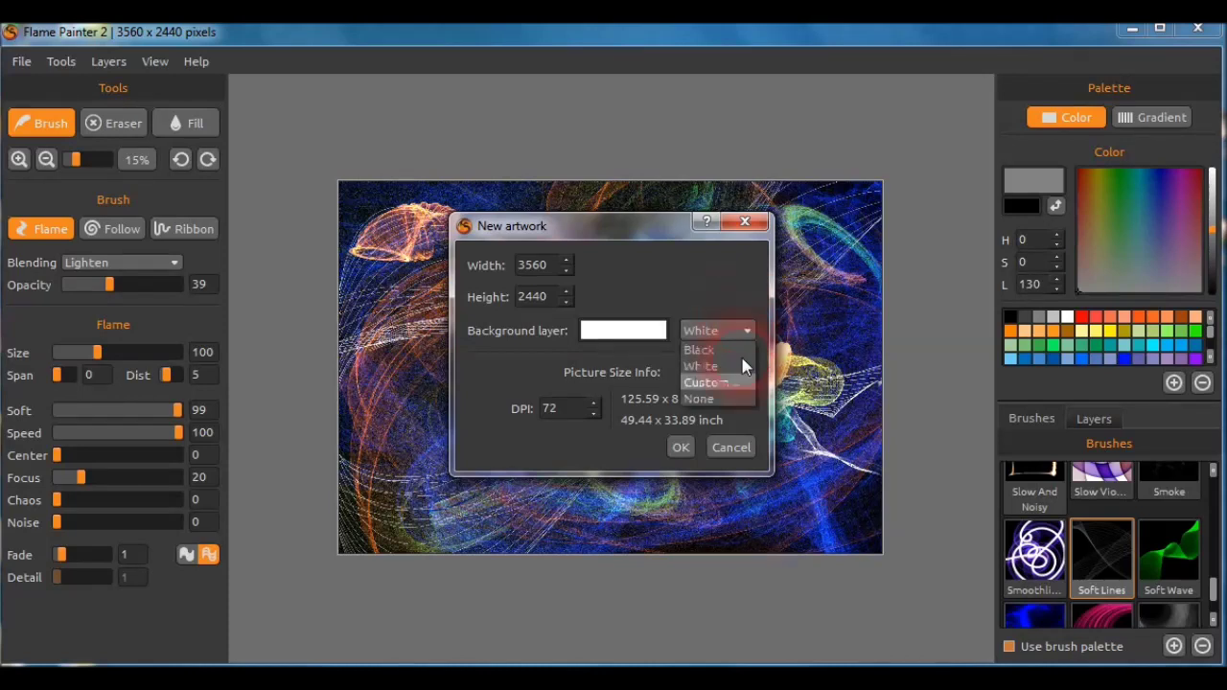
click(736, 381)
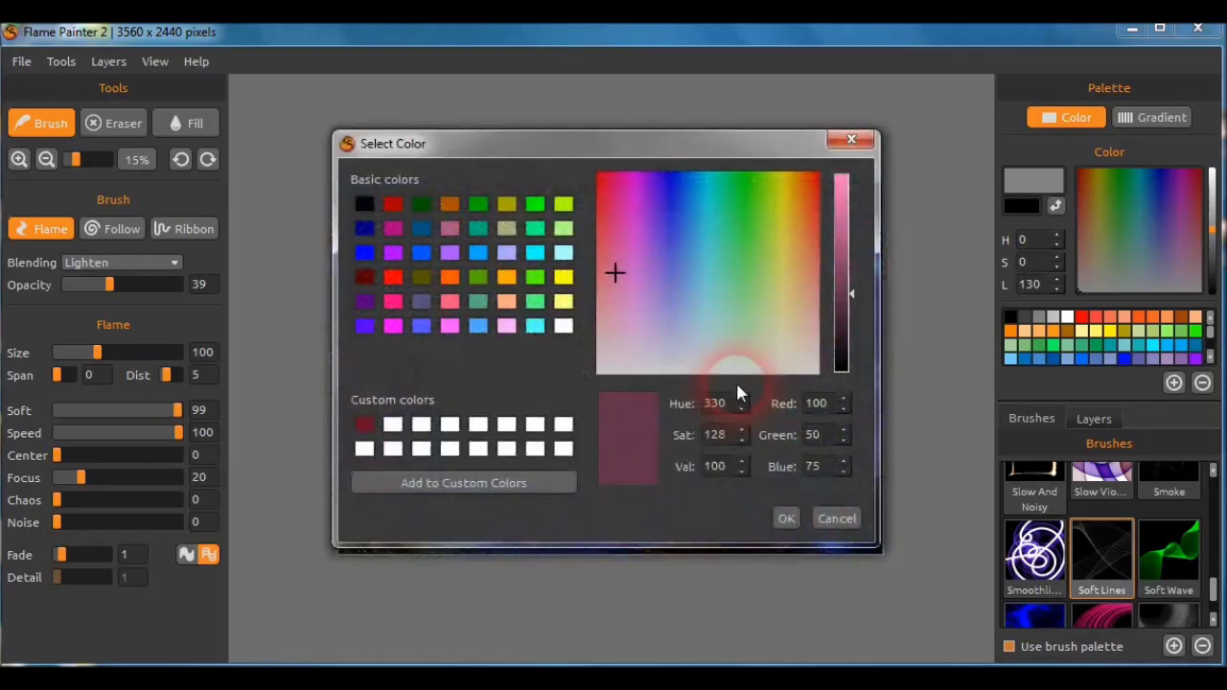
Try orange, olive and several green basic colors for the custom background
click(450, 276)
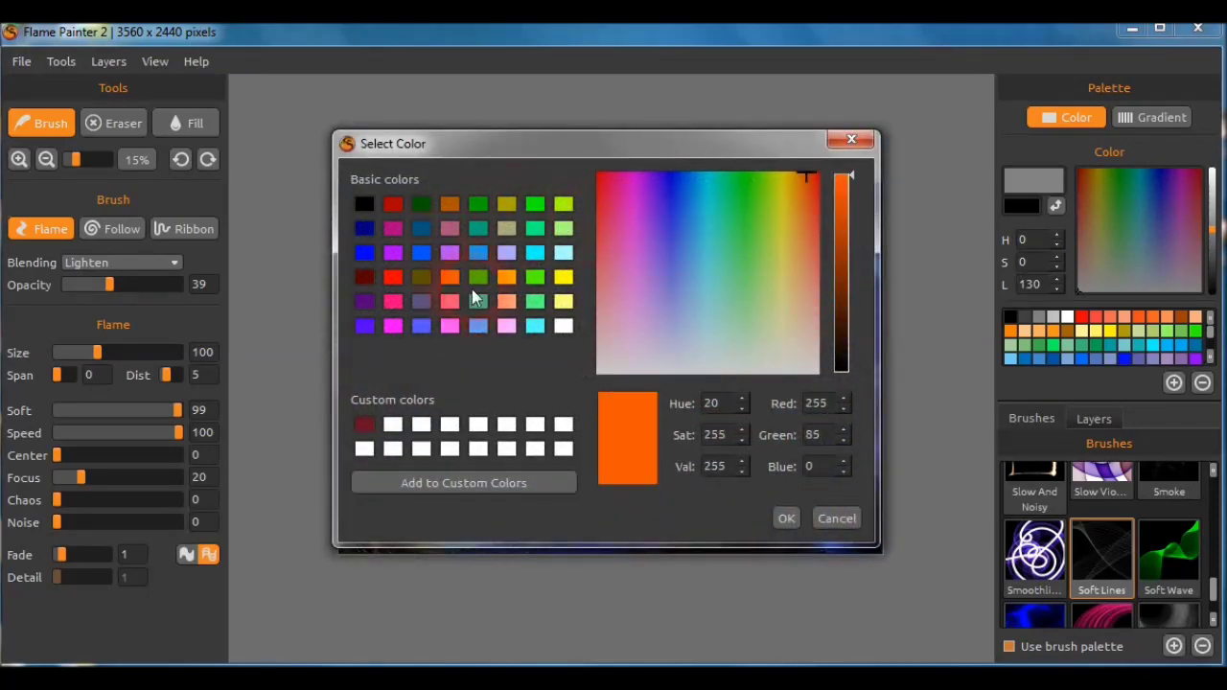
click(421, 278)
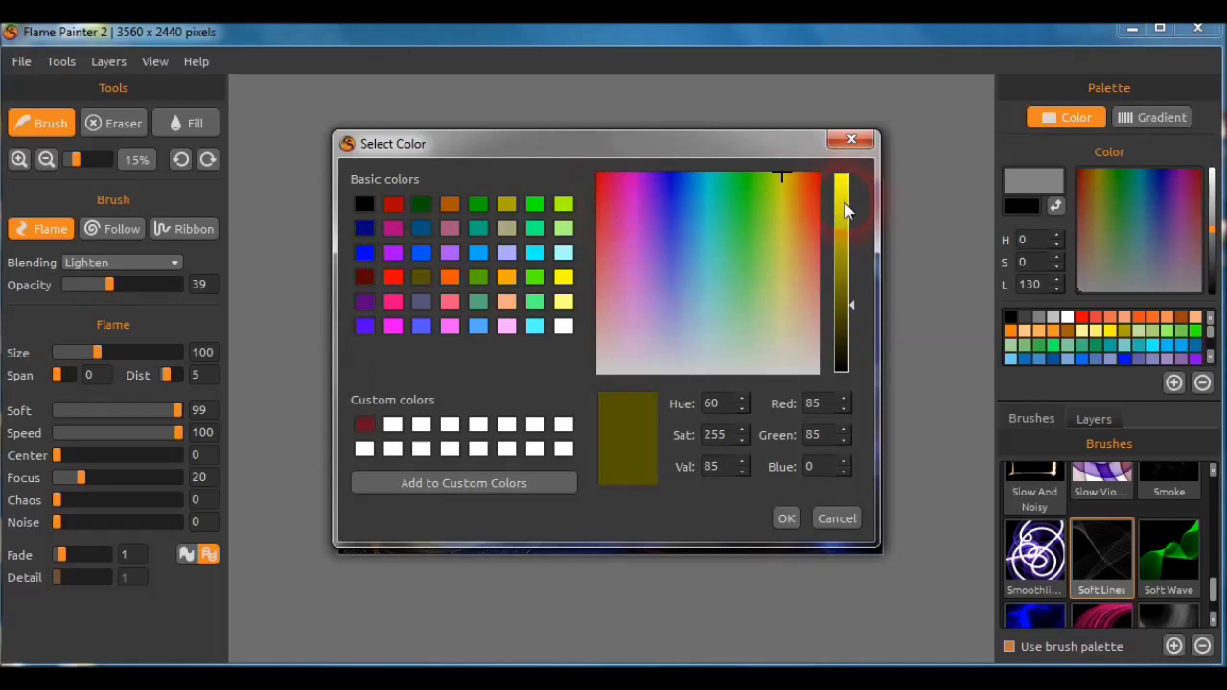
click(486, 277)
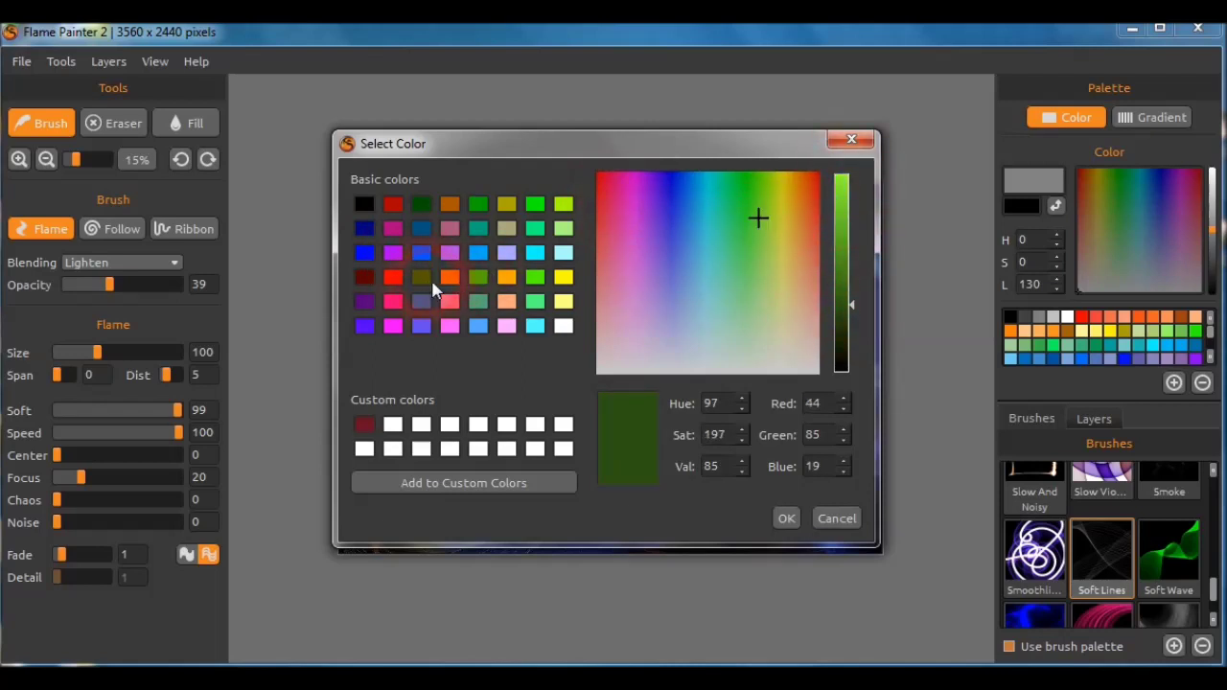
click(534, 303)
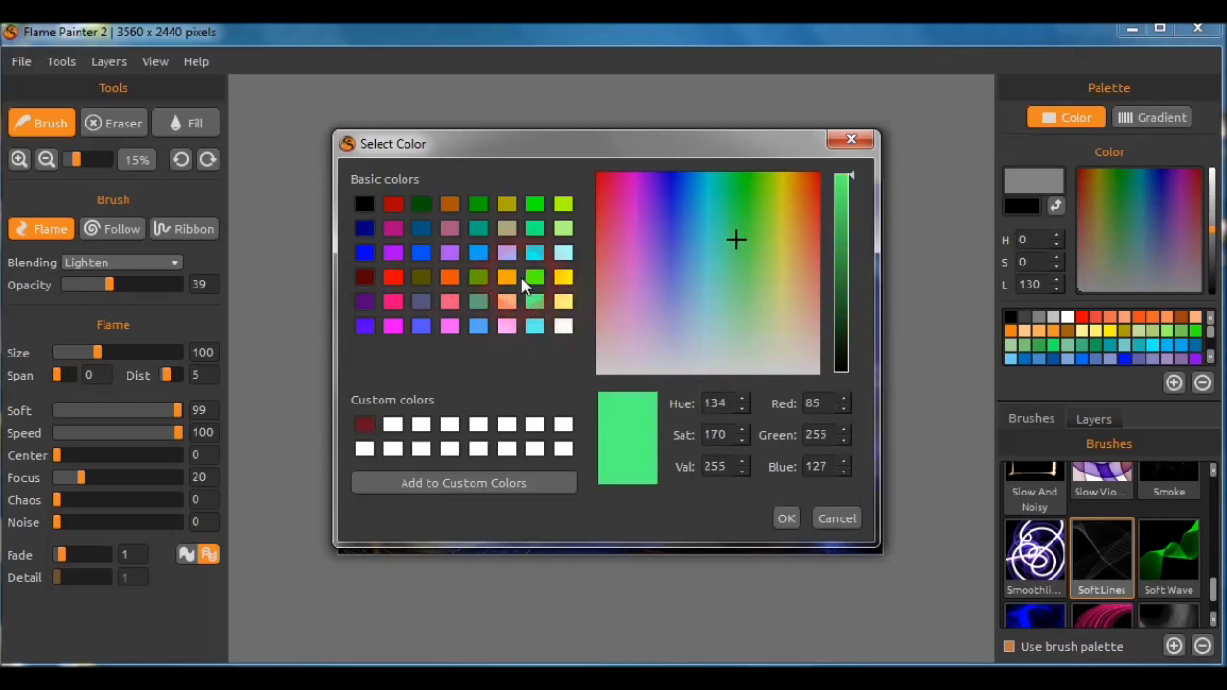
click(506, 277)
click(489, 278)
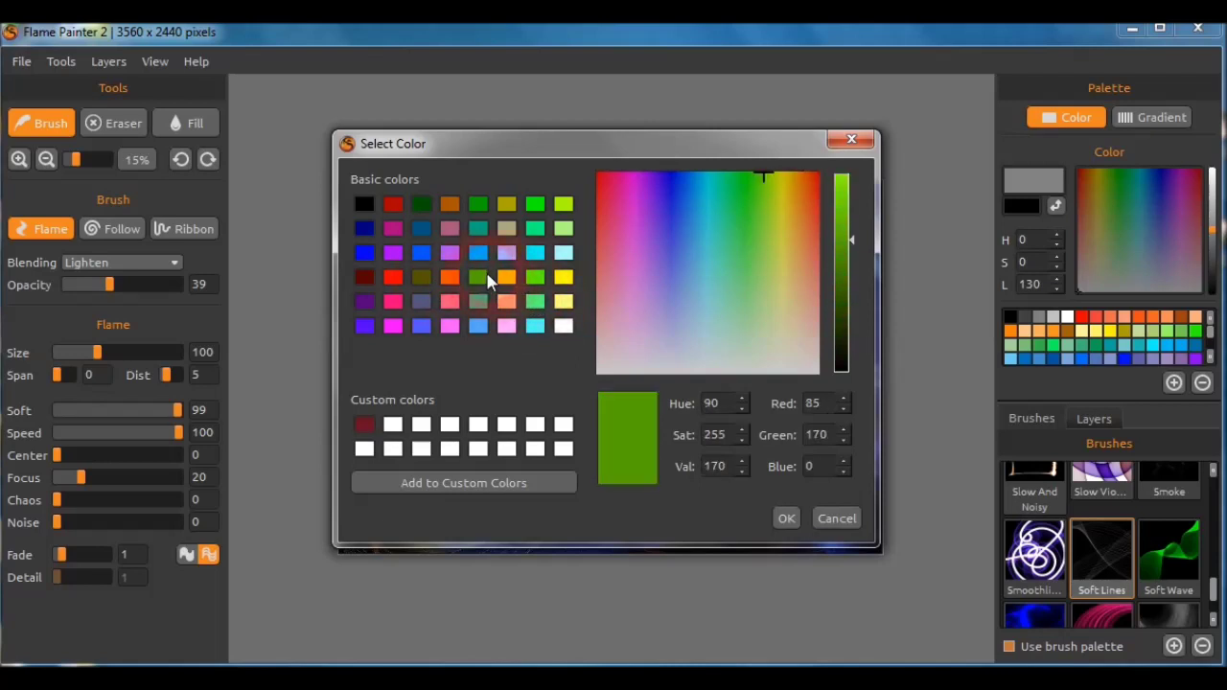
Set the custom background to a darkened teal and create the 3560 x 2440 artwork
click(477, 235)
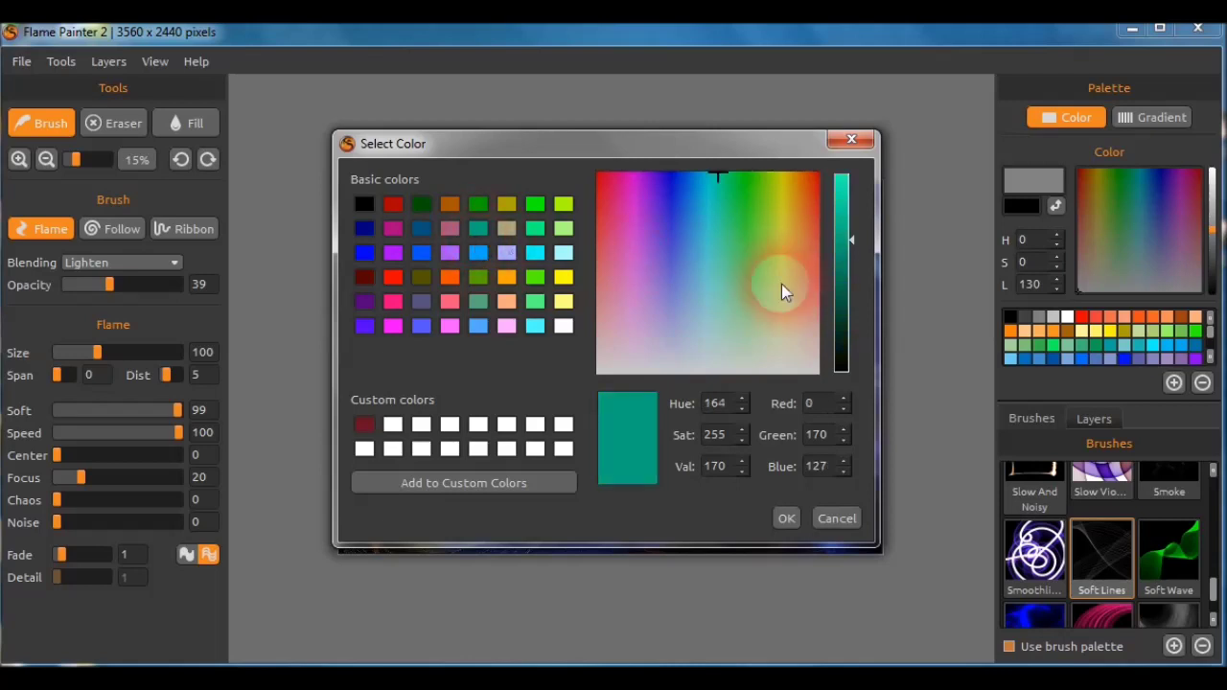
click(846, 293)
click(786, 517)
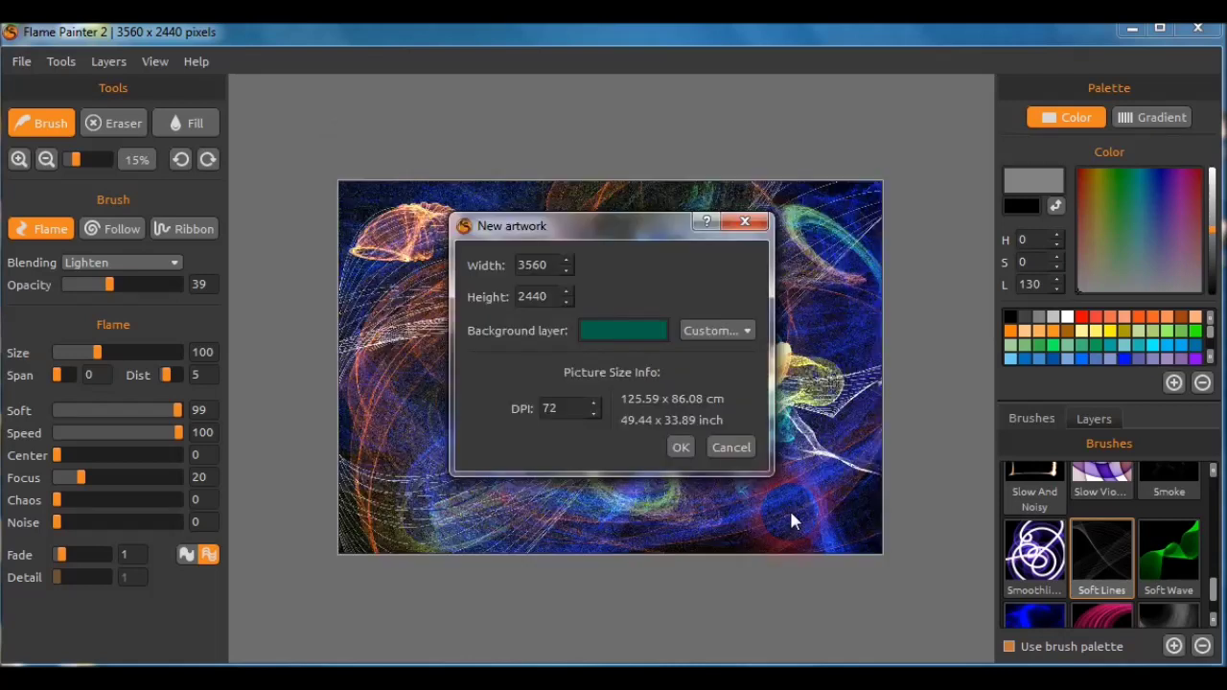
click(682, 445)
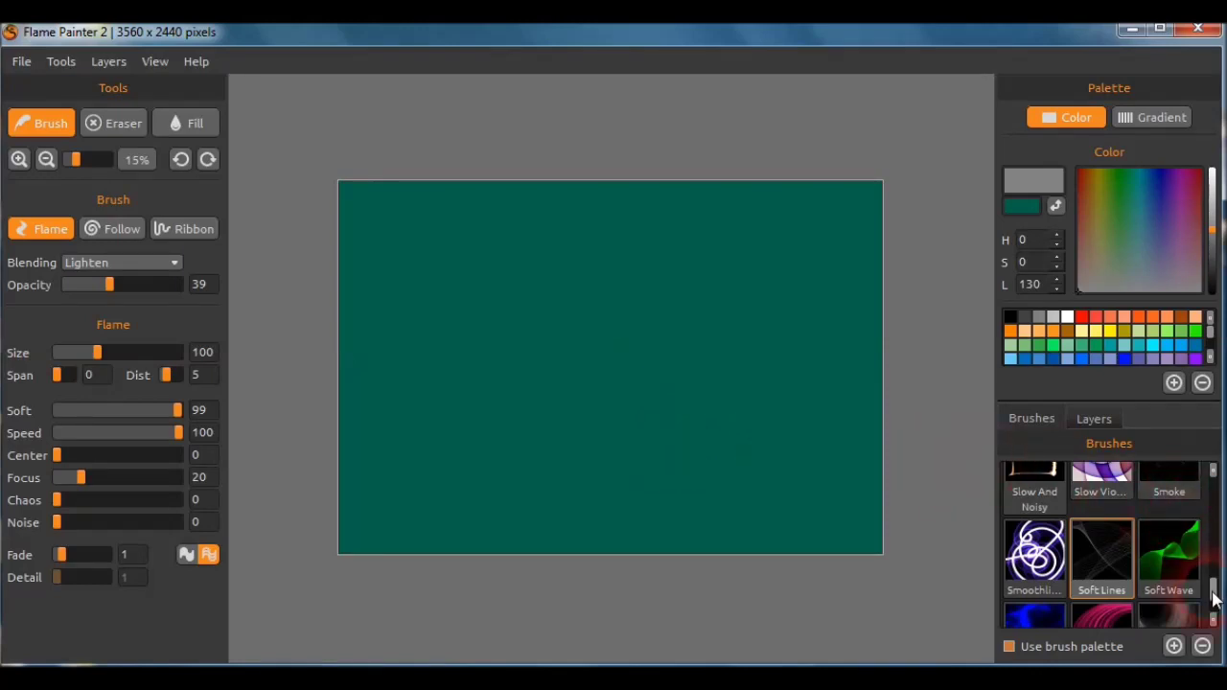
Choose the Smoke brush preset and paint dark and white wisps with its grayscale gradient across the teal canvas
scroll(1214, 591, up, 1)
scroll(1214, 594, up, 2)
click(1171, 508)
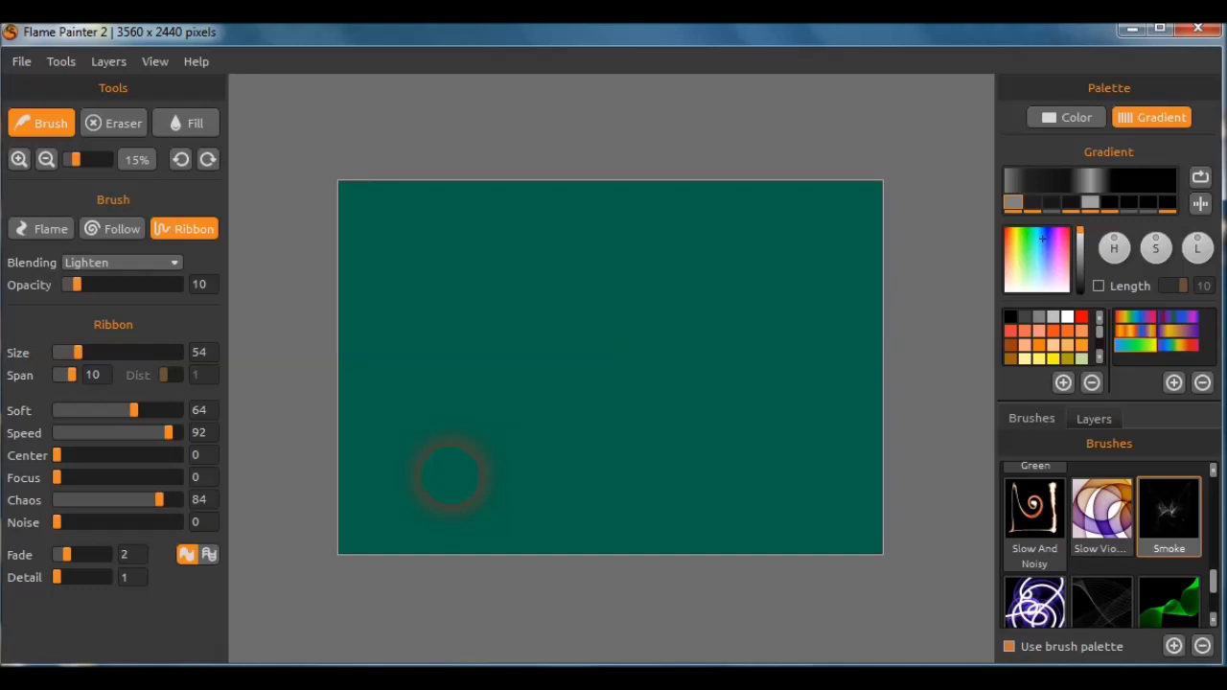
mouse_move(449, 476)
mouse_down()
mouse_move(437, 436)
mouse_move(460, 387)
mouse_move(594, 454)
mouse_move(517, 446)
mouse_move(470, 357)
mouse_move(434, 227)
mouse_move(458, 454)
mouse_move(375, 482)
mouse_move(330, 549)
mouse_move(301, 562)
mouse_up()
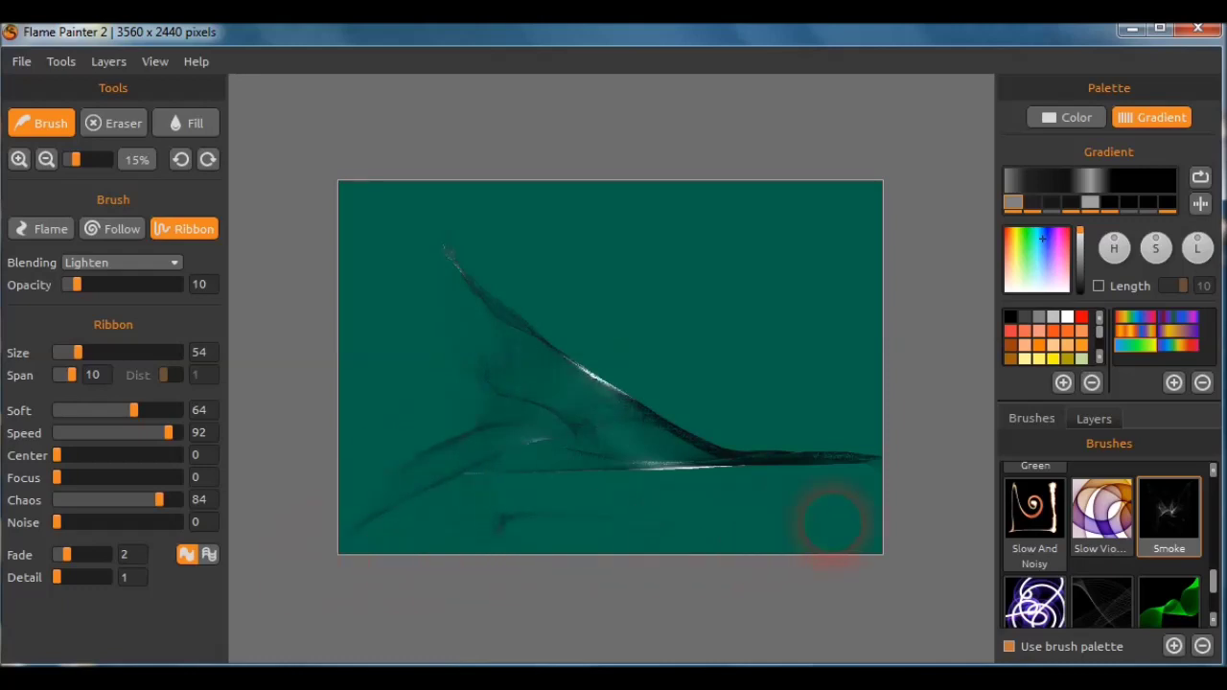
mouse_move(832, 522)
mouse_down()
mouse_move(857, 515)
mouse_move(855, 480)
mouse_move(819, 395)
mouse_up()
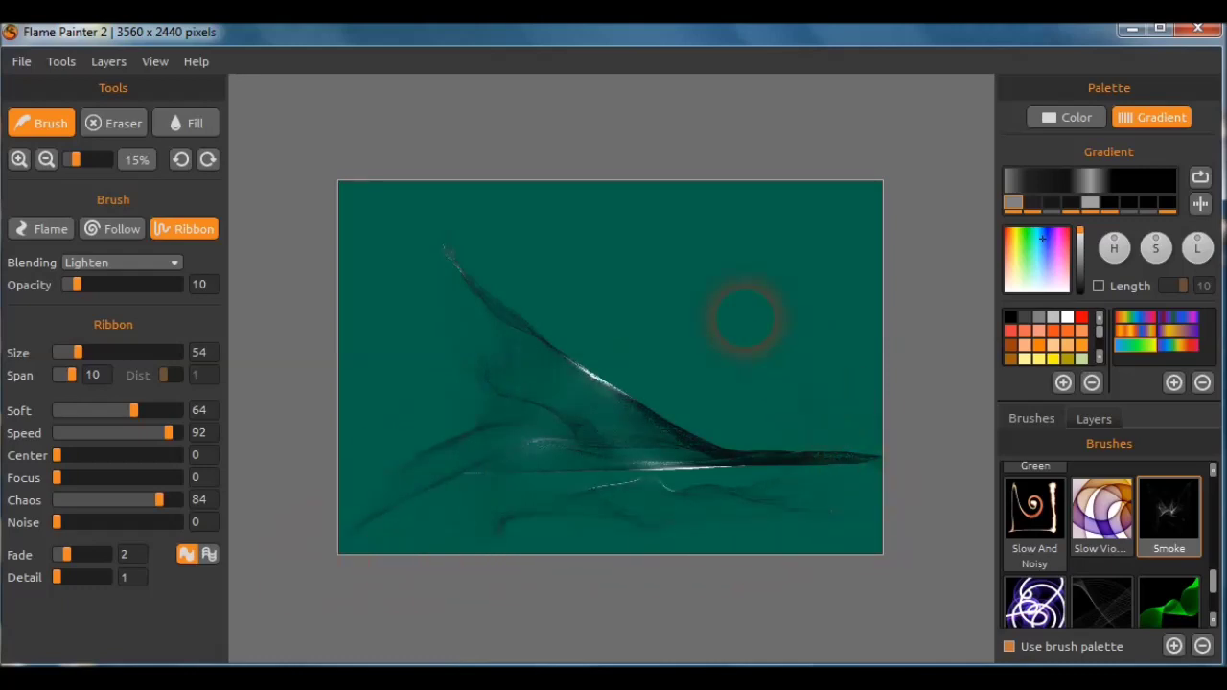
mouse_move(746, 318)
mouse_down()
mouse_move(674, 261)
mouse_move(638, 264)
mouse_move(579, 282)
mouse_move(498, 372)
mouse_move(383, 266)
mouse_up()
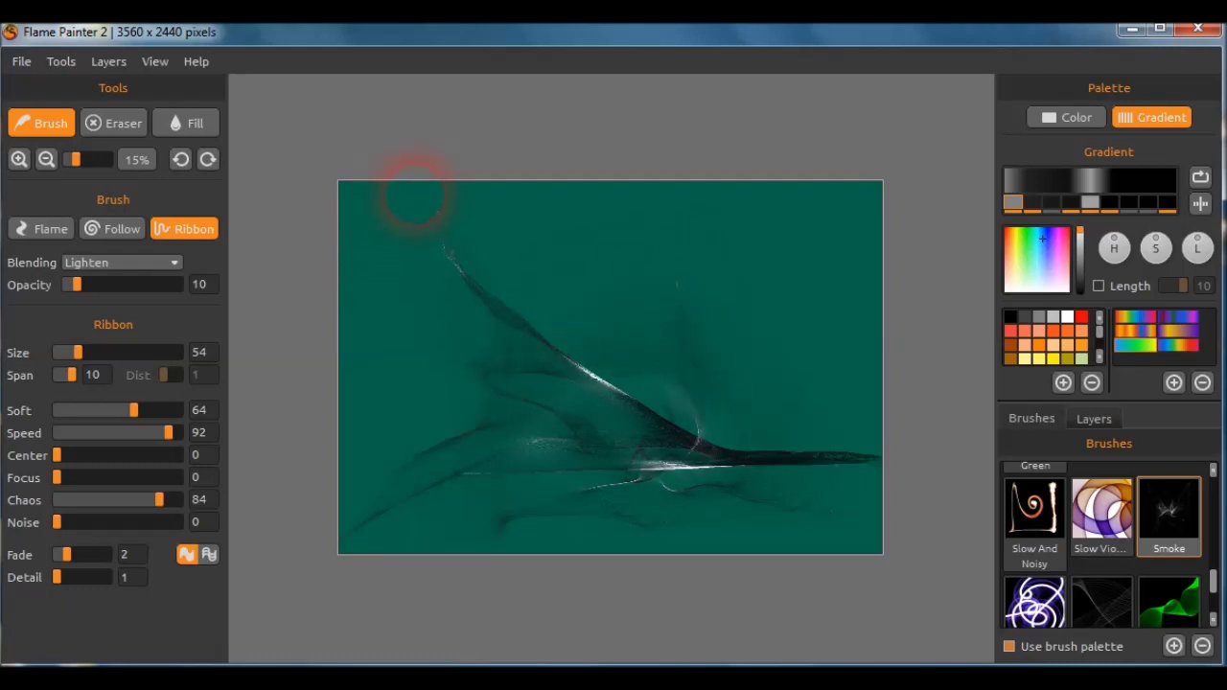
mouse_move(414, 192)
mouse_down()
mouse_move(431, 260)
mouse_move(395, 457)
mouse_up()
drag(362, 621, 323, 611)
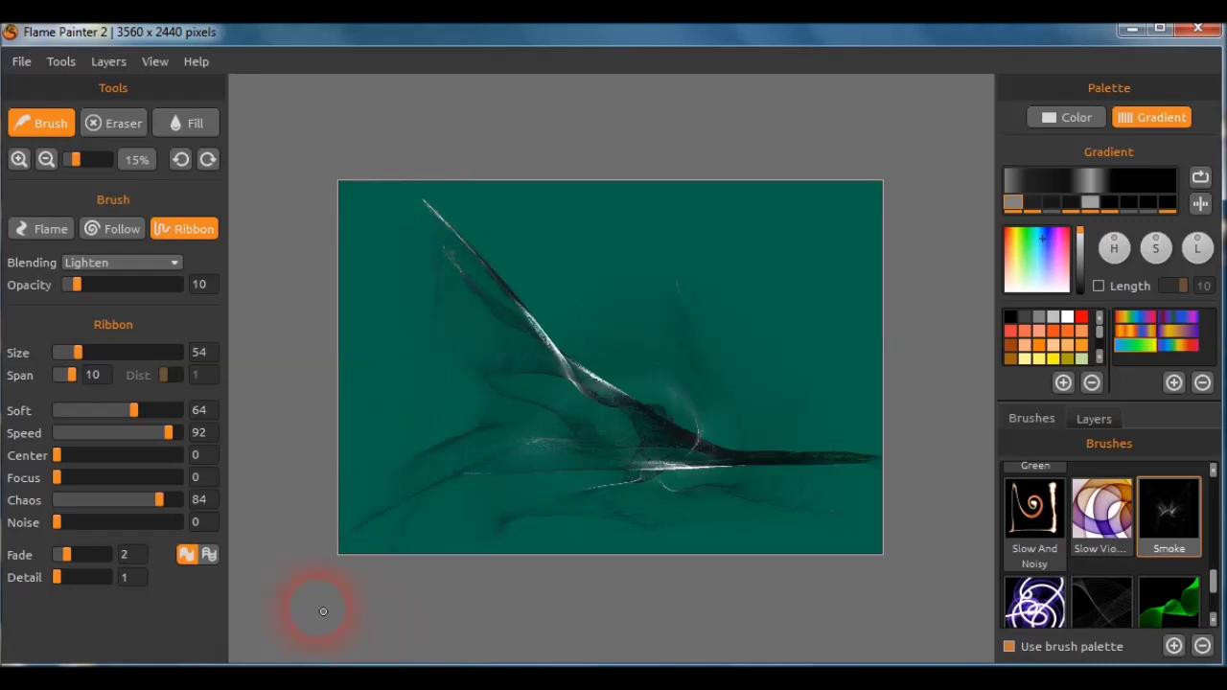
Switch the Smoke brush to a solid blue (H 209, S 255, L 166) and paint curling wisps left of center
click(1170, 124)
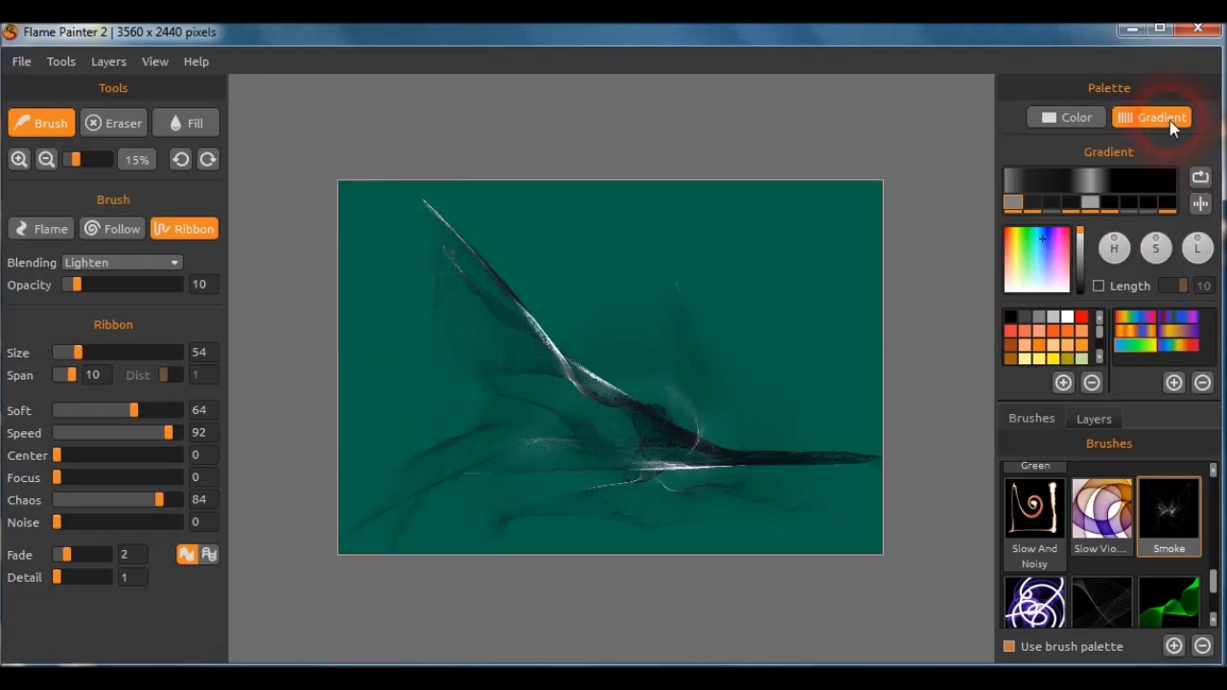
click(1079, 123)
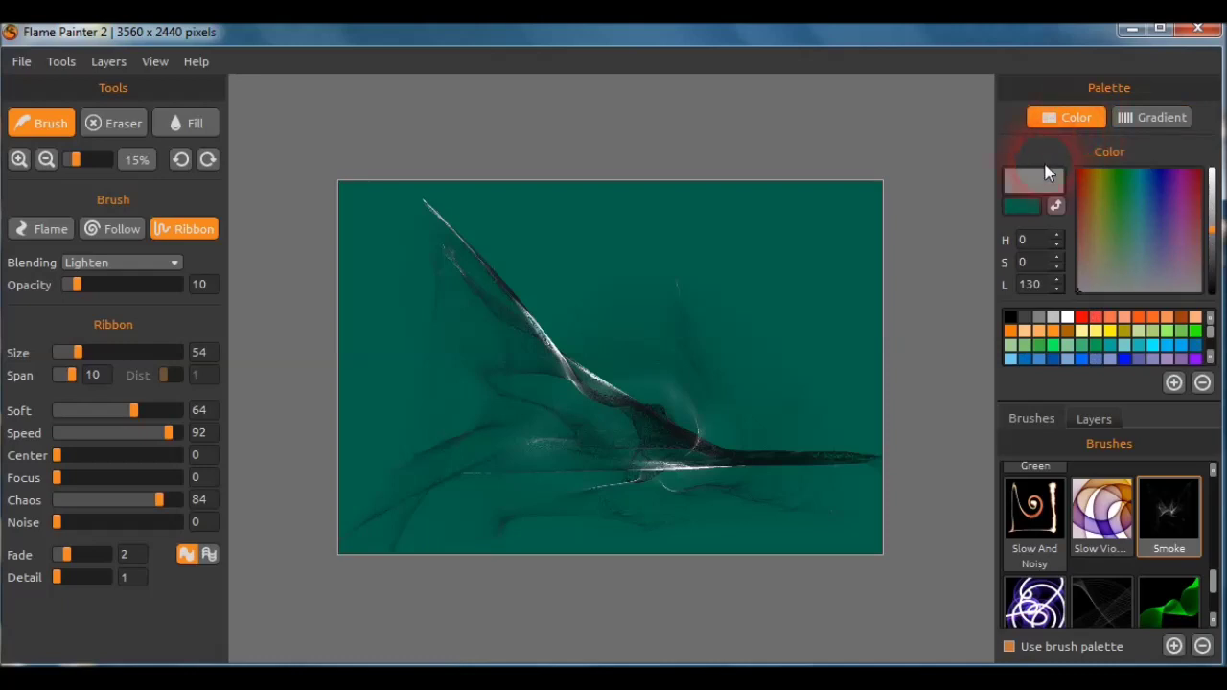
click(1059, 359)
click(604, 350)
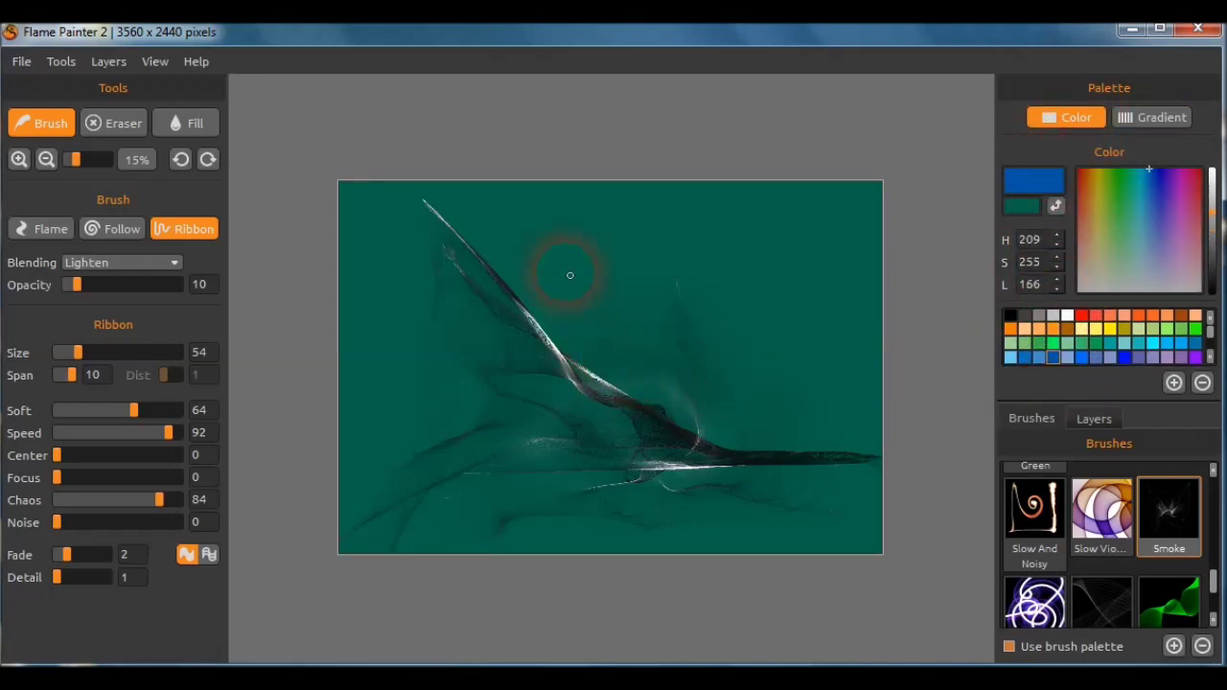
mouse_move(570, 275)
mouse_down()
mouse_move(564, 216)
mouse_move(517, 205)
mouse_move(506, 357)
mouse_move(600, 465)
mouse_move(683, 522)
mouse_move(553, 469)
mouse_move(743, 547)
mouse_move(367, 511)
mouse_up()
mouse_move(444, 521)
mouse_down()
mouse_move(496, 535)
mouse_move(358, 542)
mouse_move(603, 508)
mouse_up()
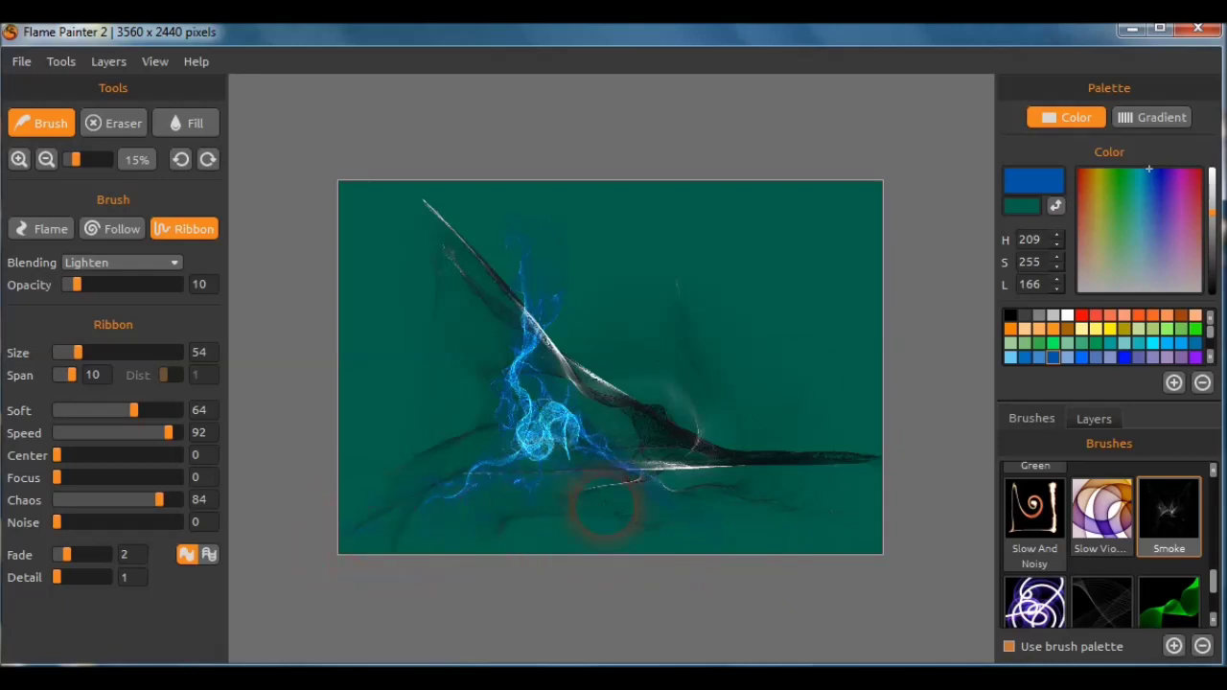
Paint multicolored smoke wisps across the canvas using the blue-to-red rainbow gradient with its first color changed to purple
click(1167, 118)
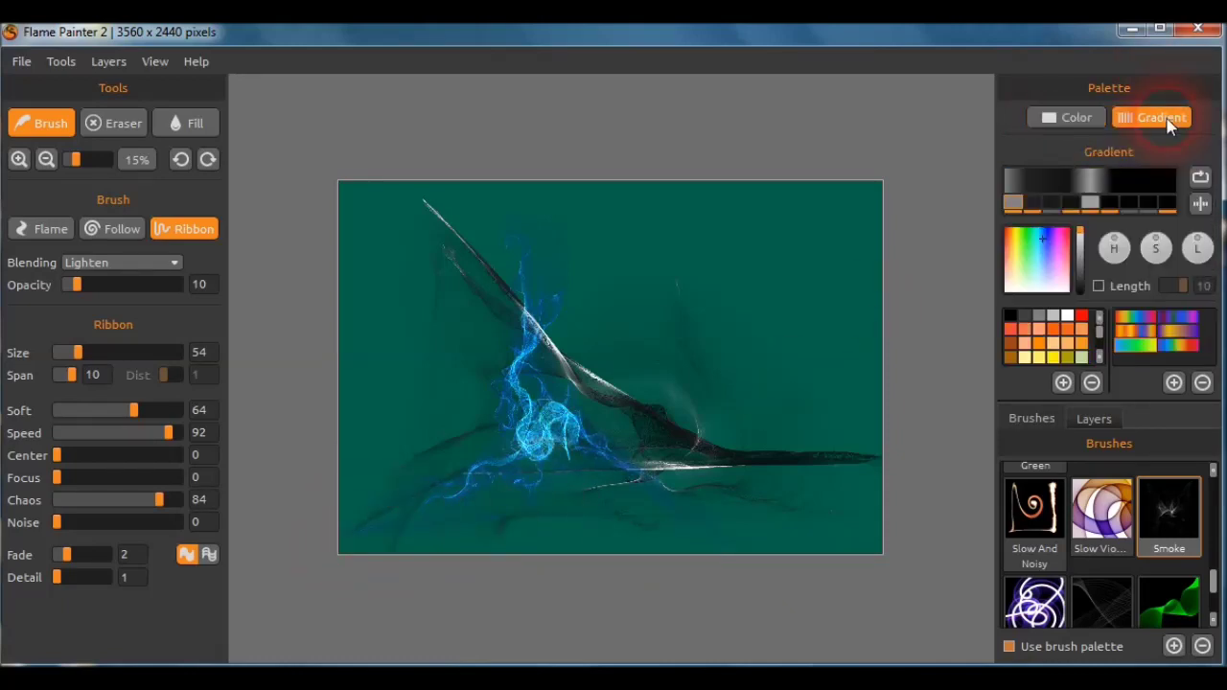
click(1191, 350)
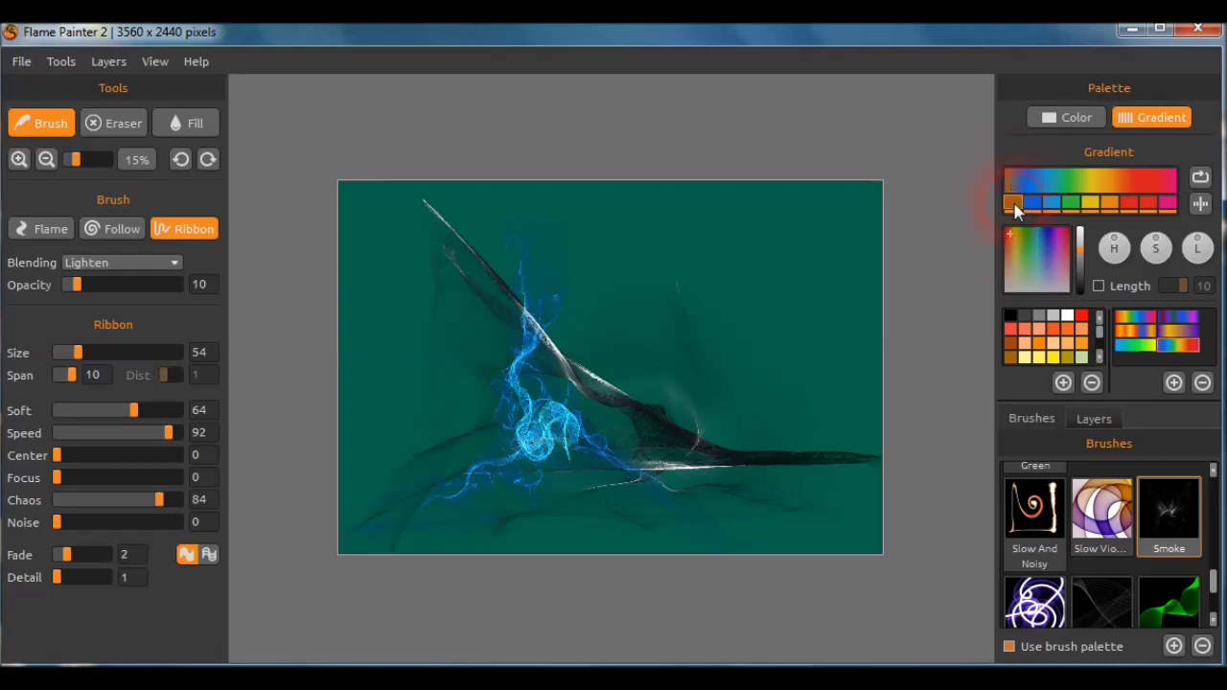
click(1029, 240)
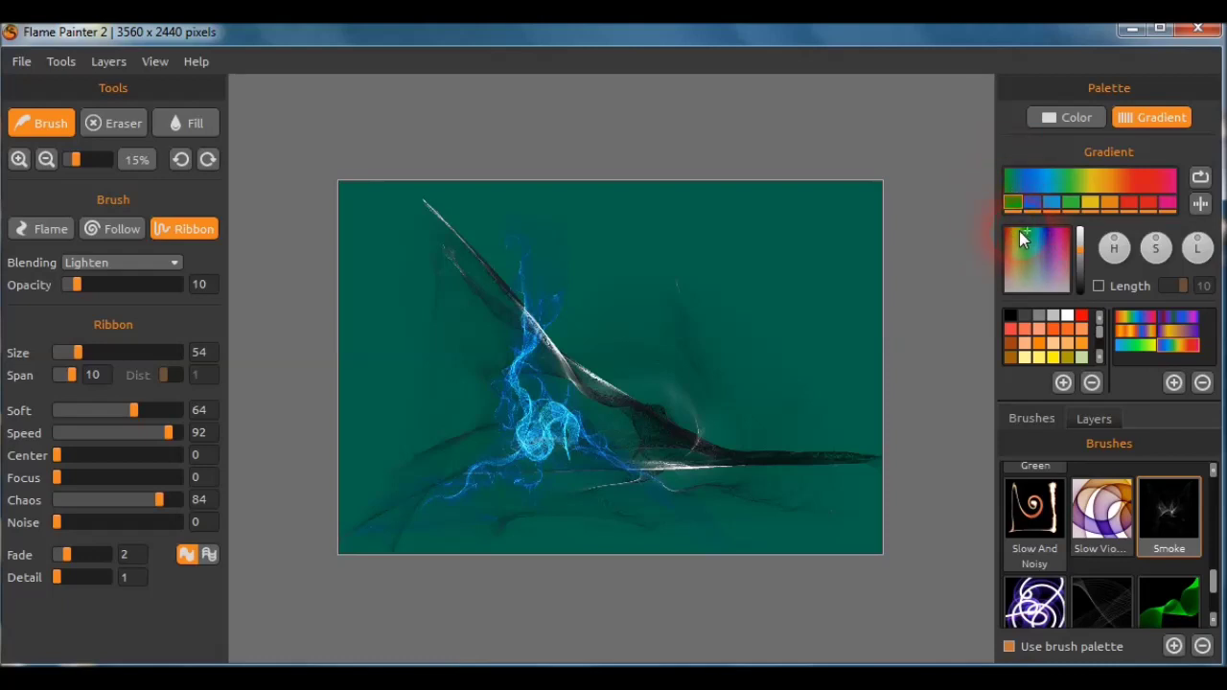
click(1184, 349)
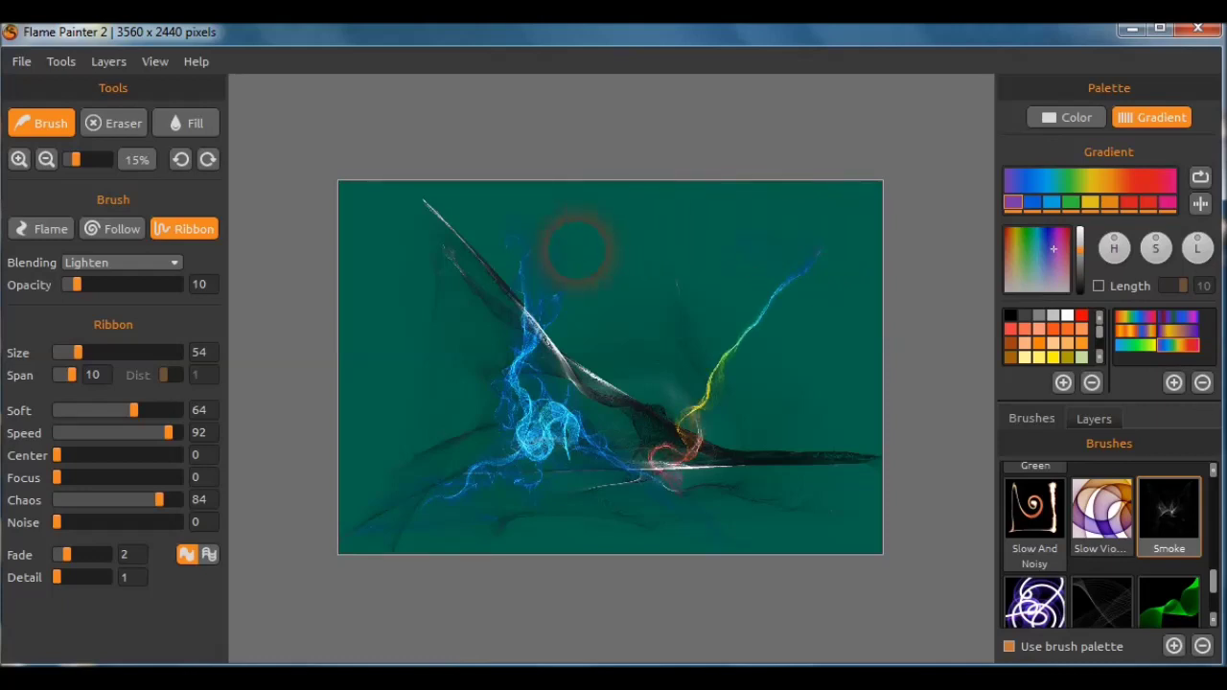
mouse_move(575, 249)
mouse_down()
mouse_move(624, 265)
mouse_move(739, 466)
mouse_move(633, 426)
mouse_move(392, 411)
mouse_move(406, 392)
mouse_move(367, 273)
mouse_move(406, 224)
mouse_move(501, 186)
mouse_move(608, 252)
mouse_move(676, 320)
mouse_move(665, 424)
mouse_move(786, 471)
mouse_move(856, 534)
mouse_move(630, 540)
mouse_move(591, 520)
mouse_move(444, 513)
mouse_move(665, 507)
mouse_move(433, 505)
mouse_move(652, 547)
mouse_move(414, 546)
mouse_move(403, 538)
mouse_move(850, 526)
mouse_move(765, 365)
mouse_up()
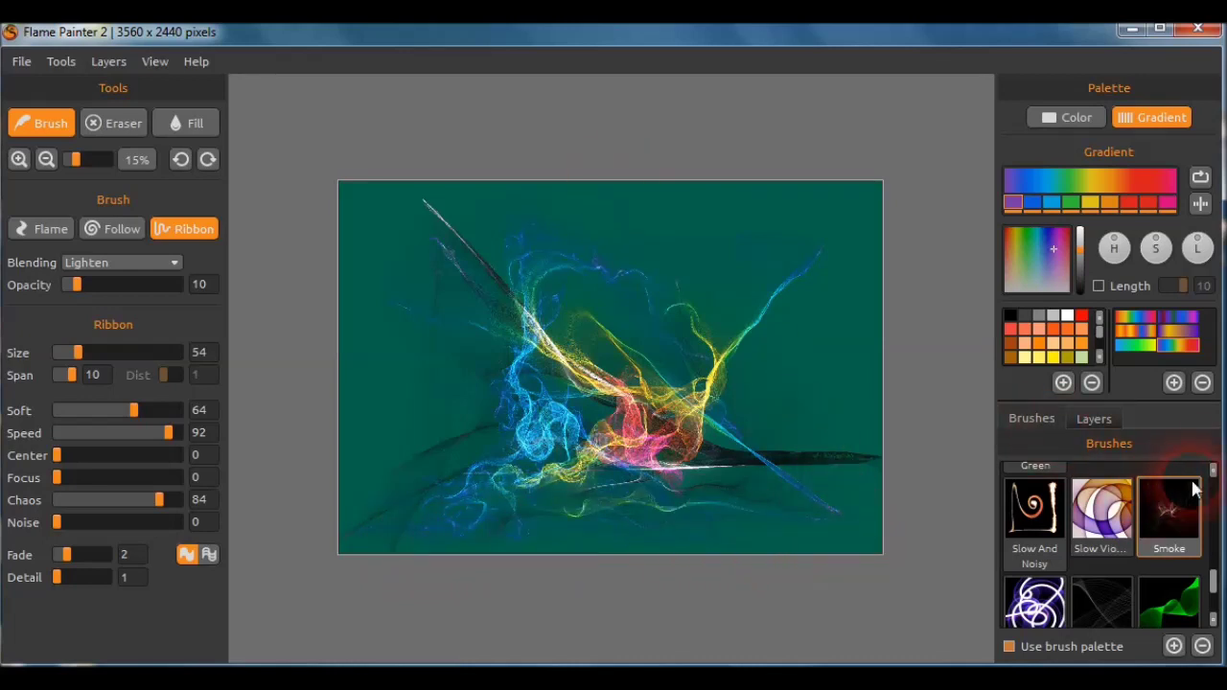
Try the Soft Lines brush preset with a wavy white stroke across the teal canvas, and undo the stroke
click(1097, 618)
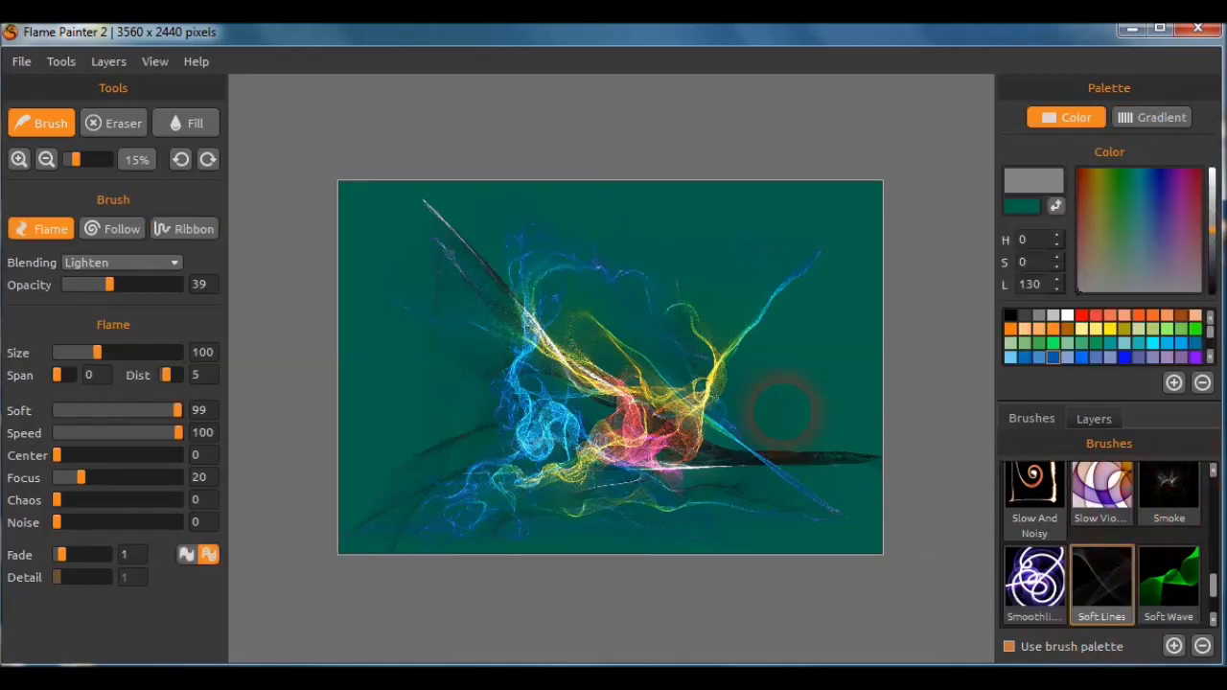
mouse_move(853, 287)
mouse_down()
mouse_move(760, 266)
mouse_move(685, 296)
mouse_move(674, 336)
mouse_move(623, 352)
mouse_move(582, 411)
mouse_move(596, 416)
mouse_move(431, 336)
mouse_move(388, 262)
mouse_move(350, 259)
mouse_move(329, 379)
mouse_up()
click(1119, 101)
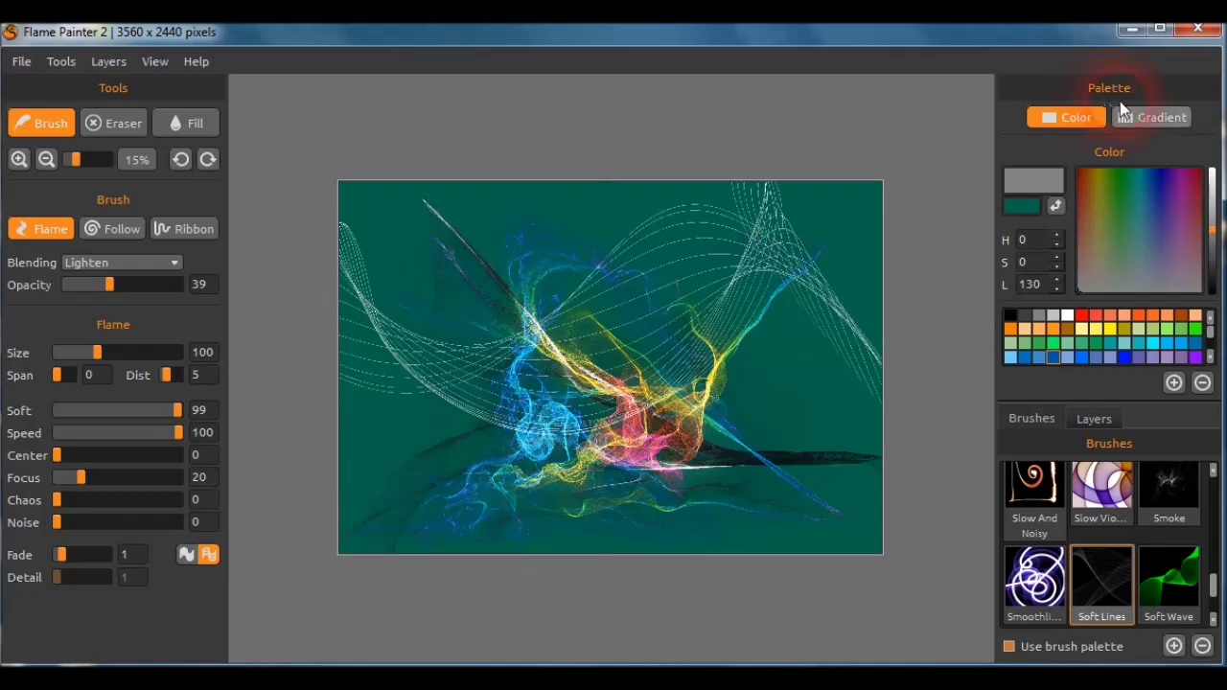
click(181, 160)
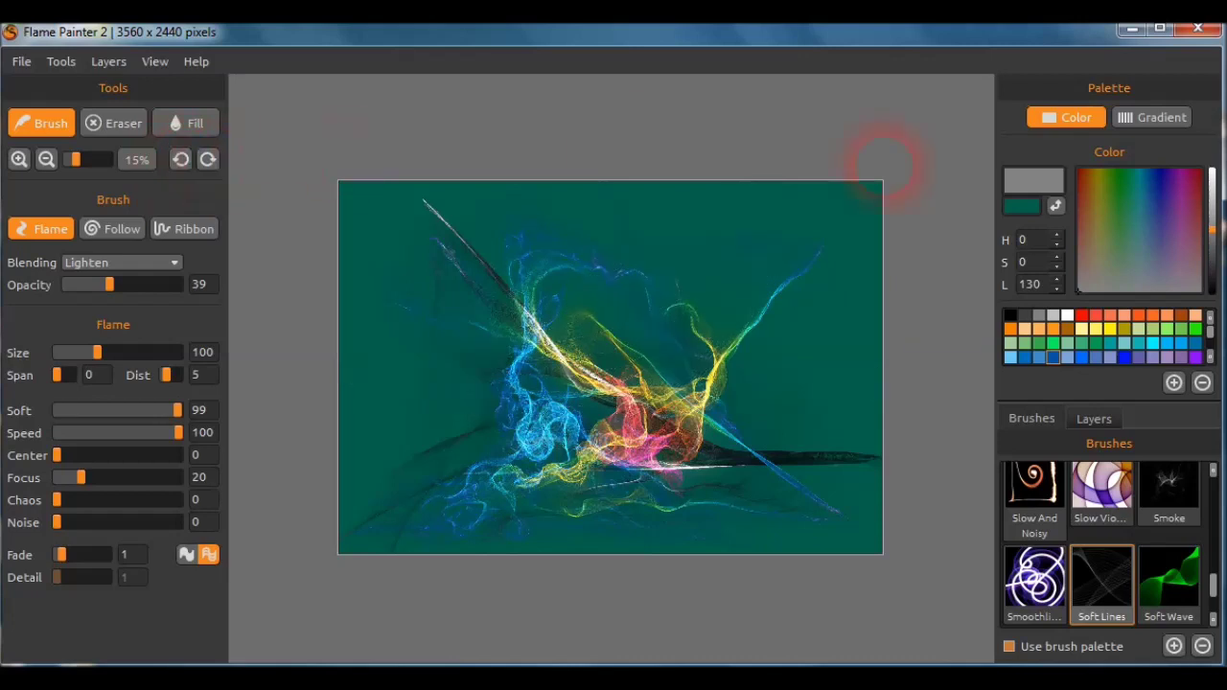
Load the saved blue-green-yellow gradient for the Soft Lines brush and change its middle color to orange
click(1141, 124)
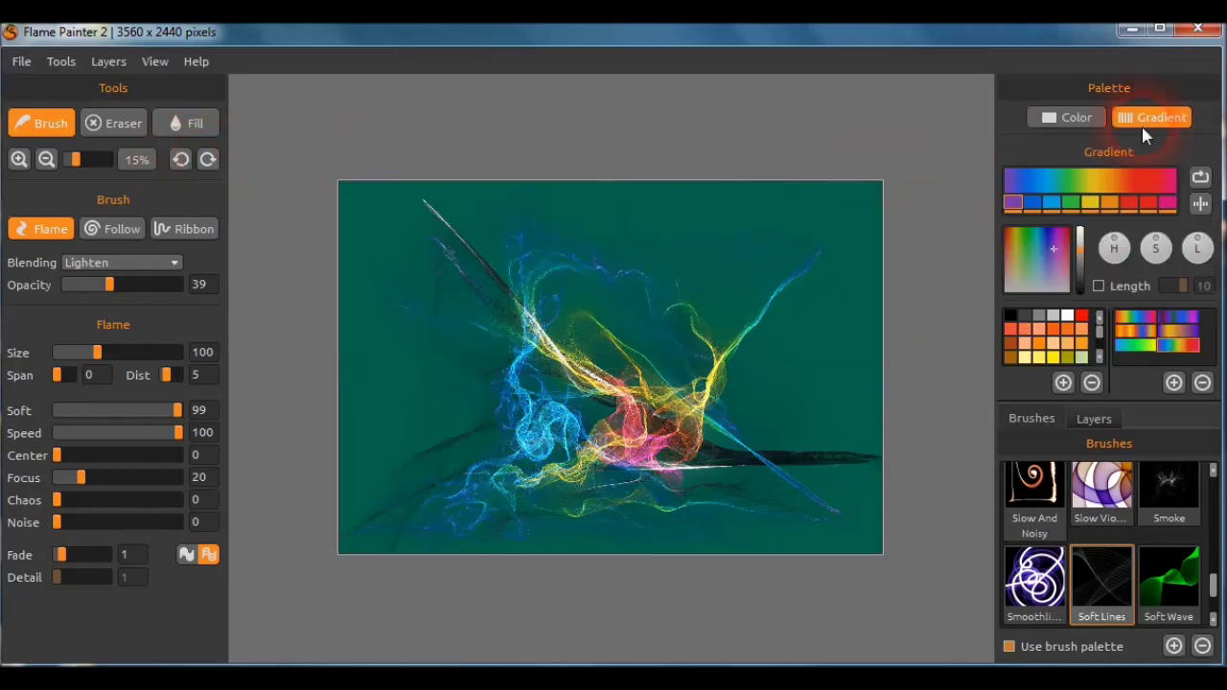
click(1152, 345)
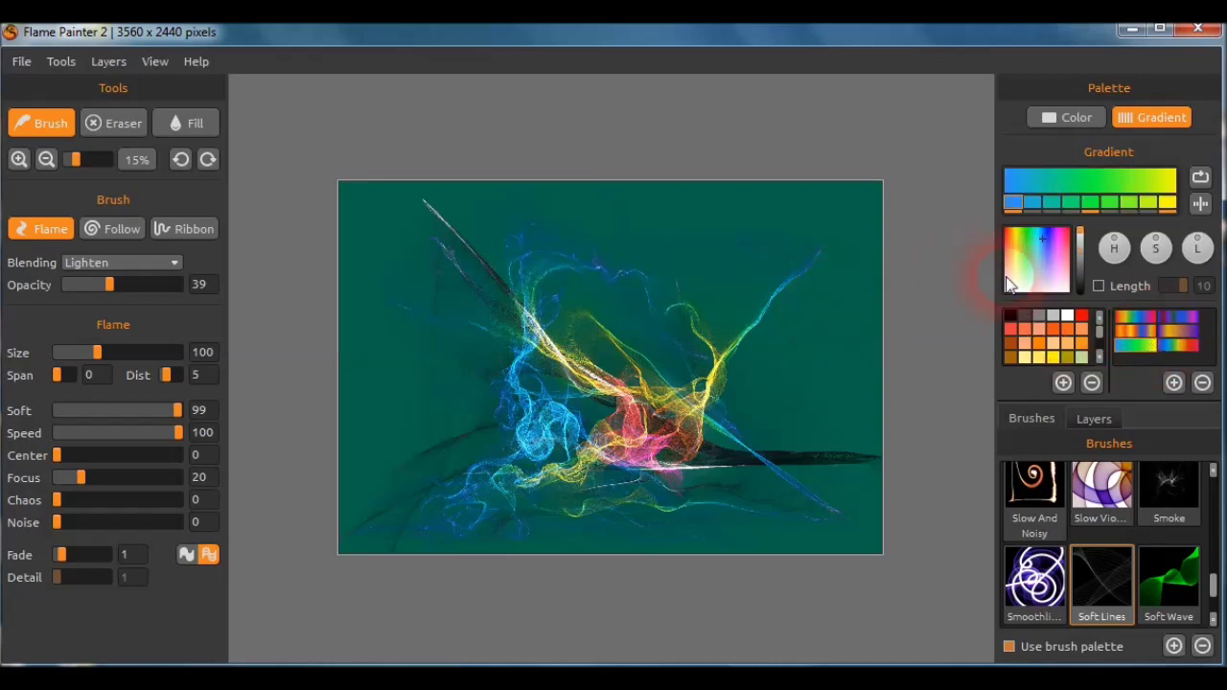
click(1088, 203)
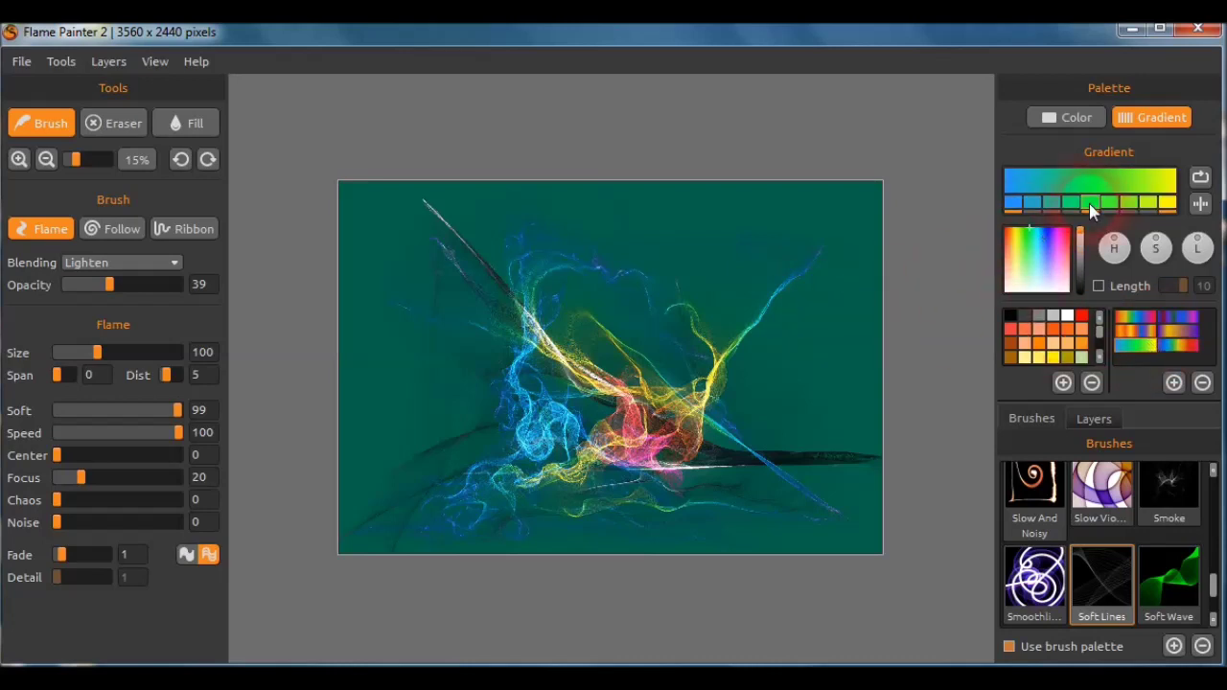
click(1014, 240)
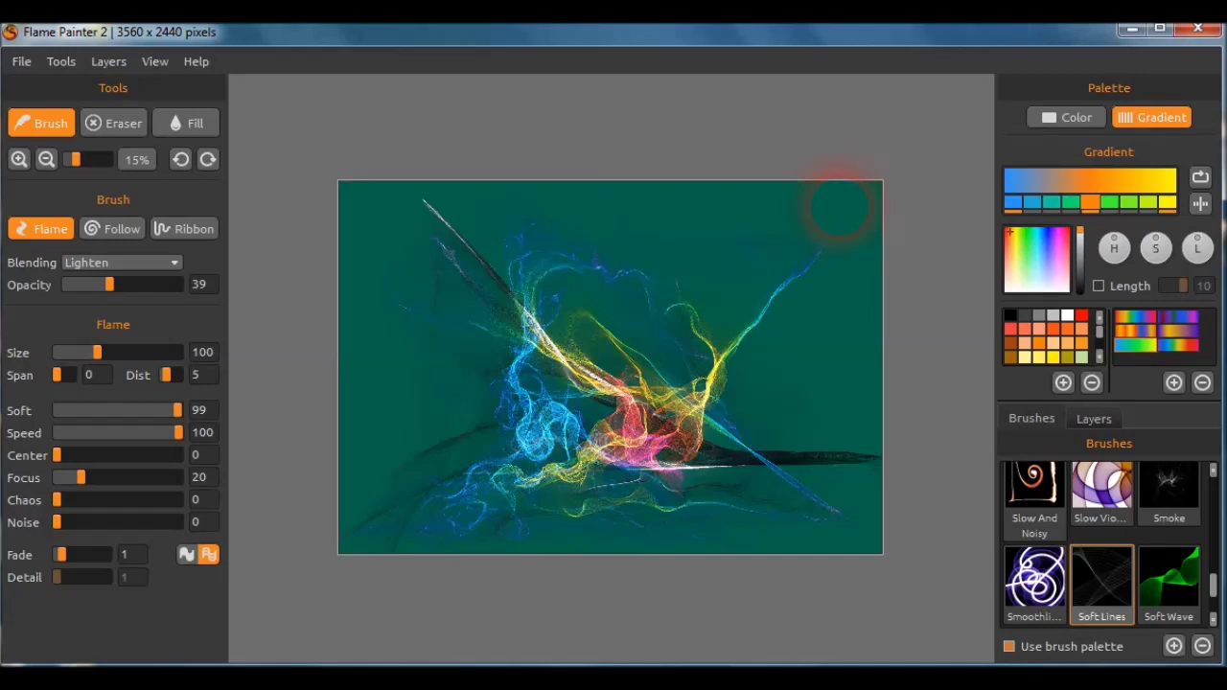
Paint a sweeping Soft Lines stroke from the canvas's upper right to its lower left, and undo an extra looping stroke
mouse_move(839, 206)
mouse_down()
mouse_move(789, 220)
mouse_move(734, 287)
mouse_move(517, 251)
mouse_move(439, 287)
mouse_move(424, 410)
mouse_move(350, 515)
mouse_move(319, 510)
mouse_up()
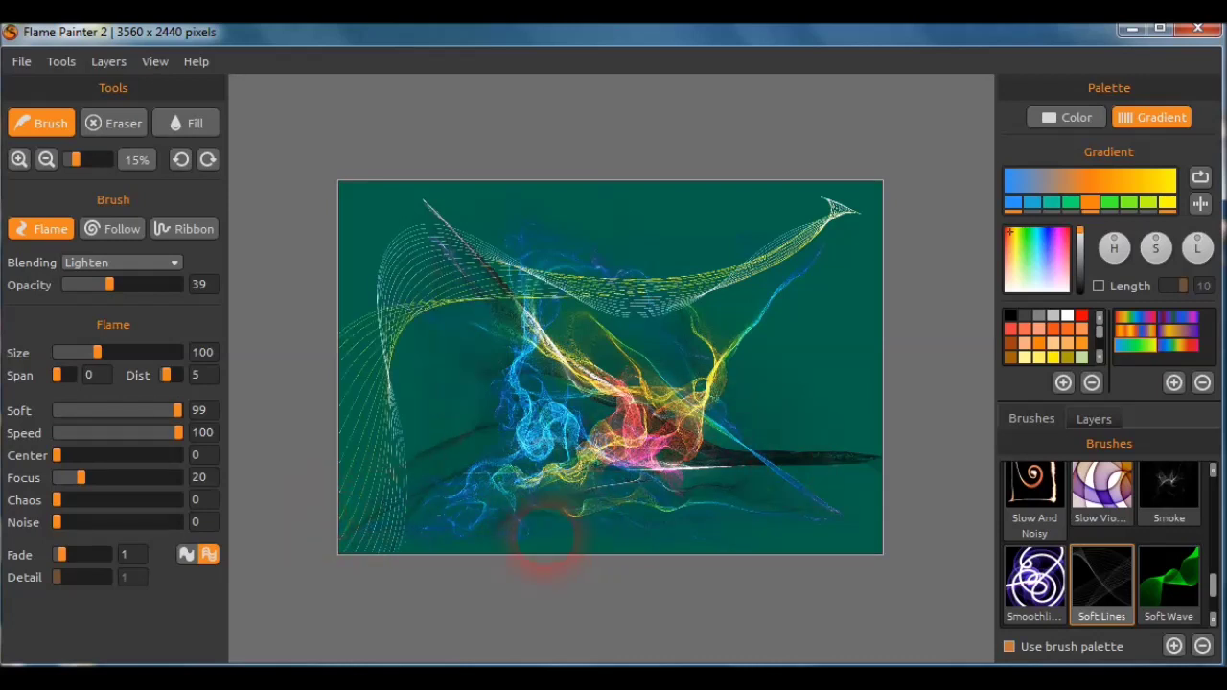
mouse_move(661, 374)
mouse_down()
mouse_move(671, 259)
mouse_move(408, 206)
mouse_move(411, 406)
mouse_move(725, 581)
mouse_move(934, 533)
mouse_move(787, 523)
mouse_up()
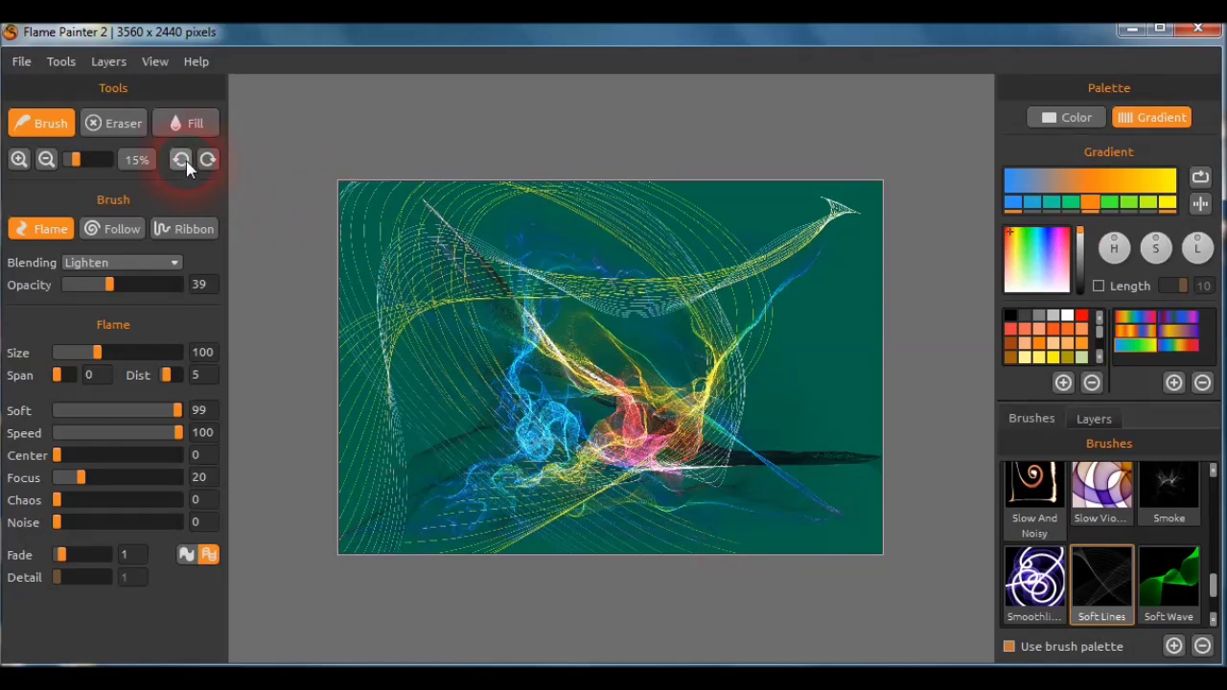
key(ctrl+z)
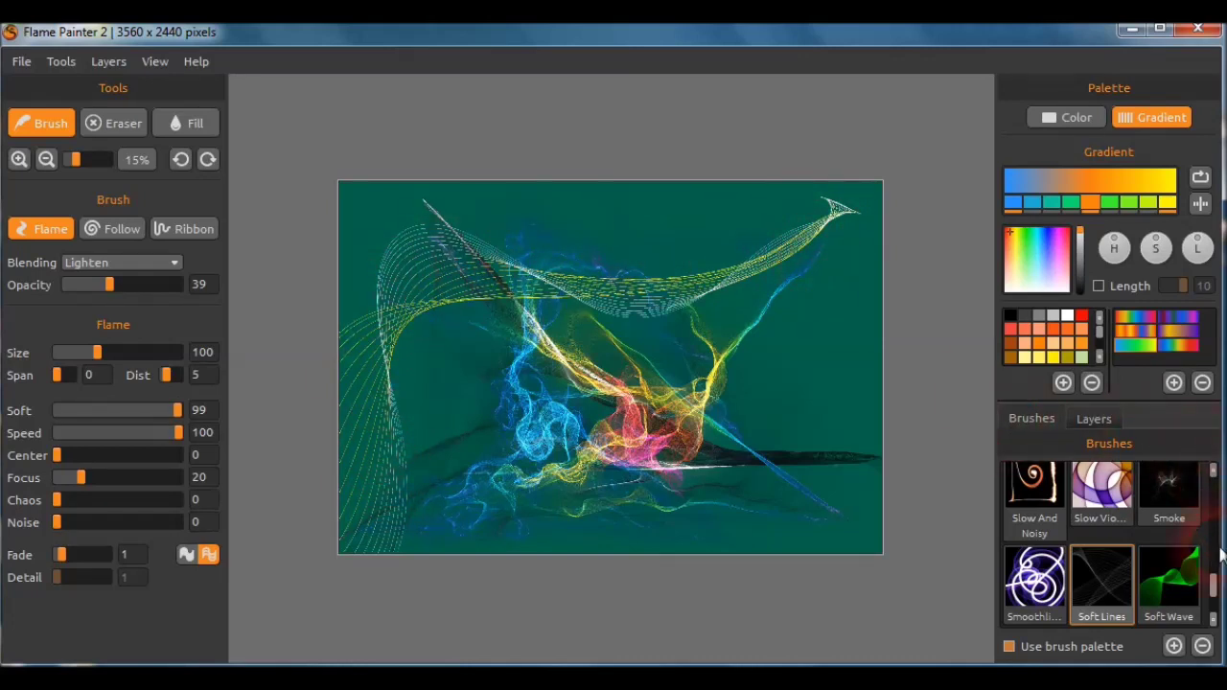
Choose the Ripple brush preset and paint scattered multicolored streaks across the upper half of the teal canvas
drag(1214, 586, 1214, 559)
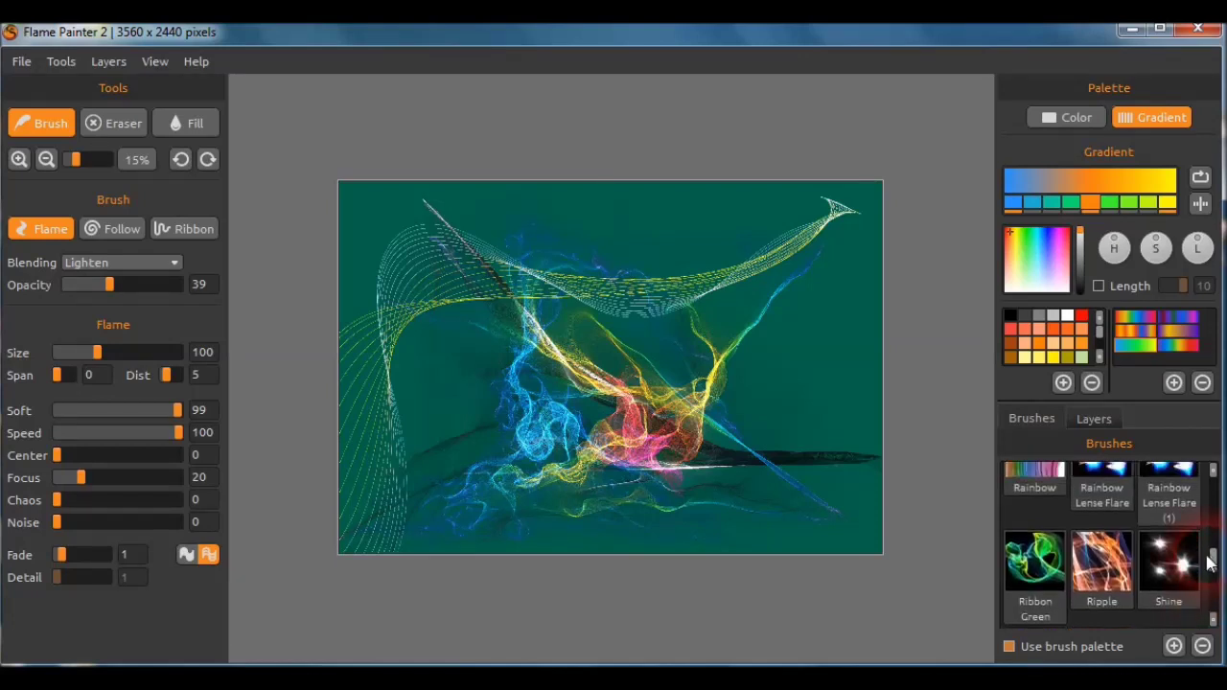
click(1114, 575)
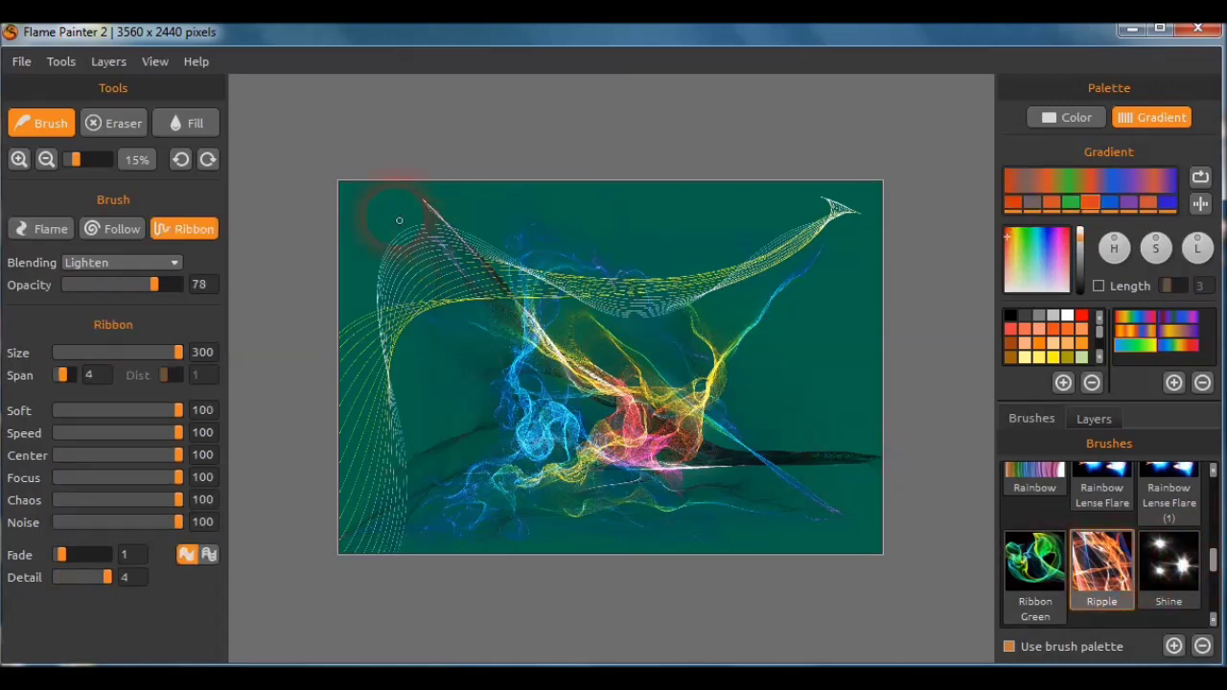
mouse_move(399, 221)
mouse_down()
mouse_move(753, 430)
mouse_move(738, 424)
mouse_up()
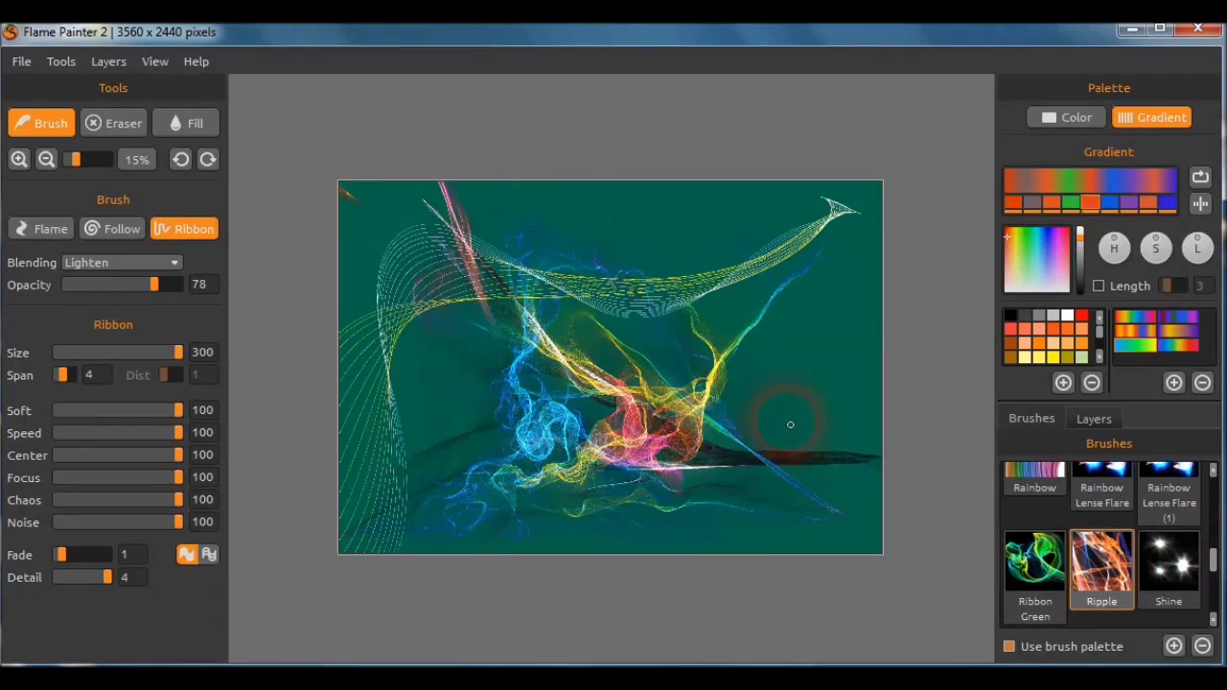
drag(431, 249, 719, 410)
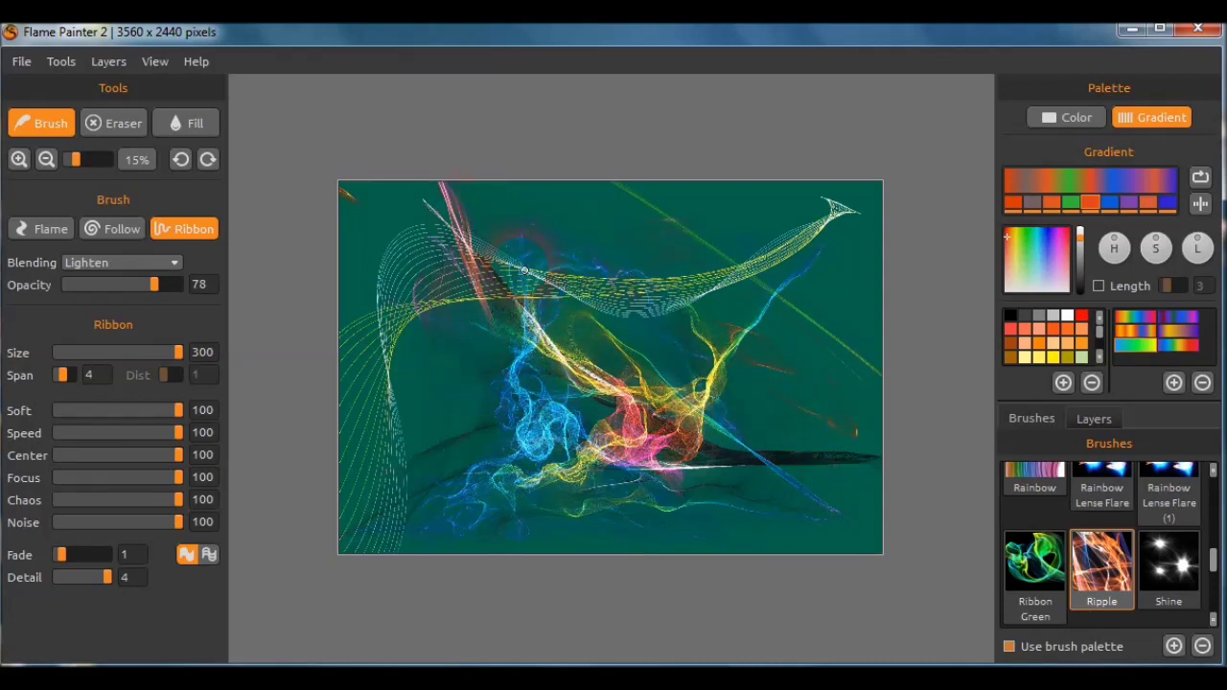
drag(648, 255, 730, 323)
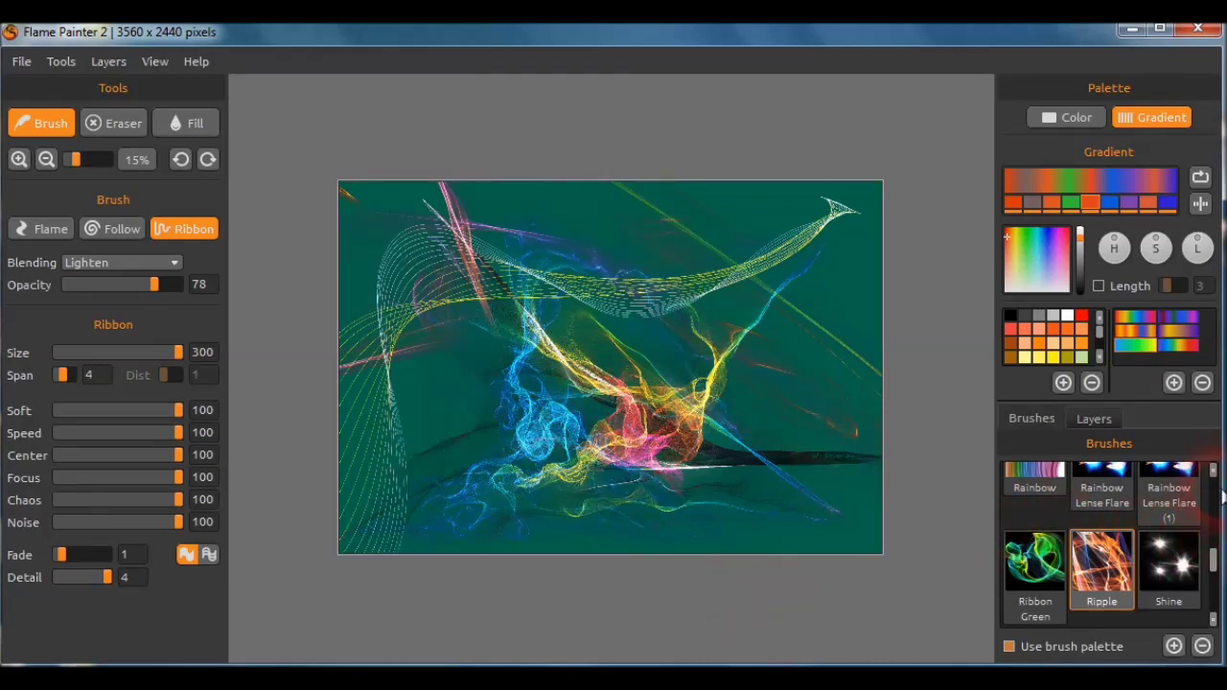
Choose the Flamey Trails brush preset and paint faint orange flames over the upper right part of the canvas
scroll(1213, 474, up, 3)
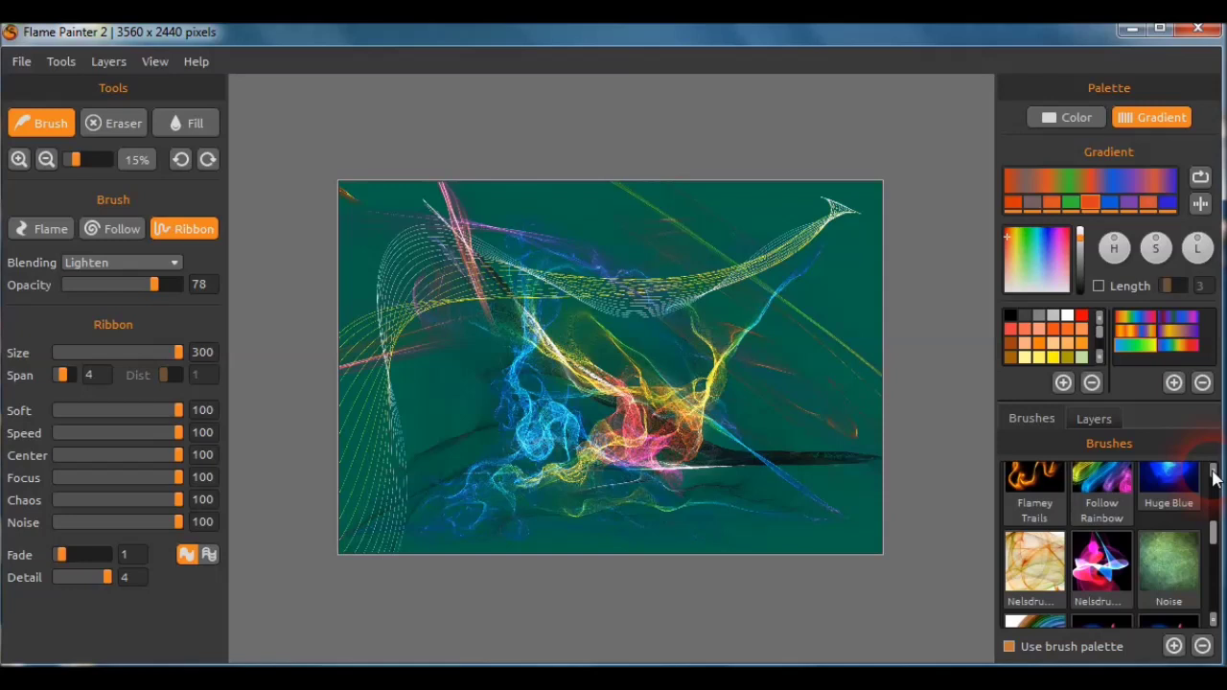
click(1045, 475)
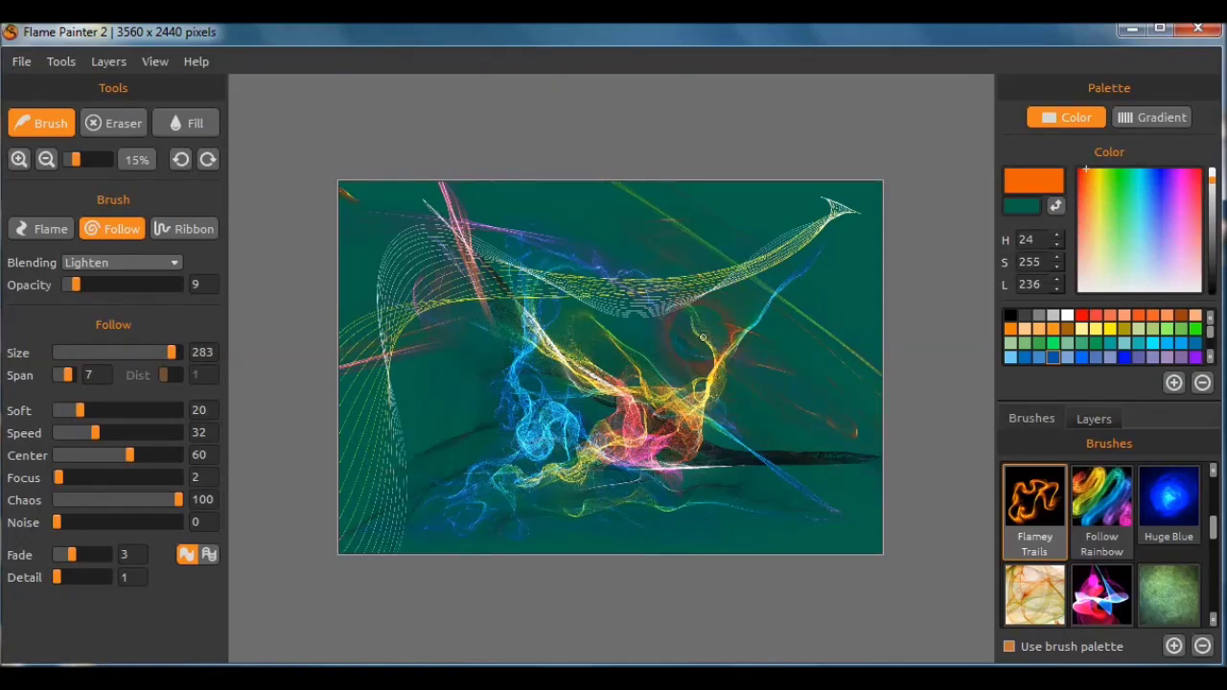
mouse_move(703, 337)
mouse_down()
mouse_move(668, 276)
mouse_move(673, 245)
mouse_move(704, 235)
mouse_move(760, 255)
mouse_up()
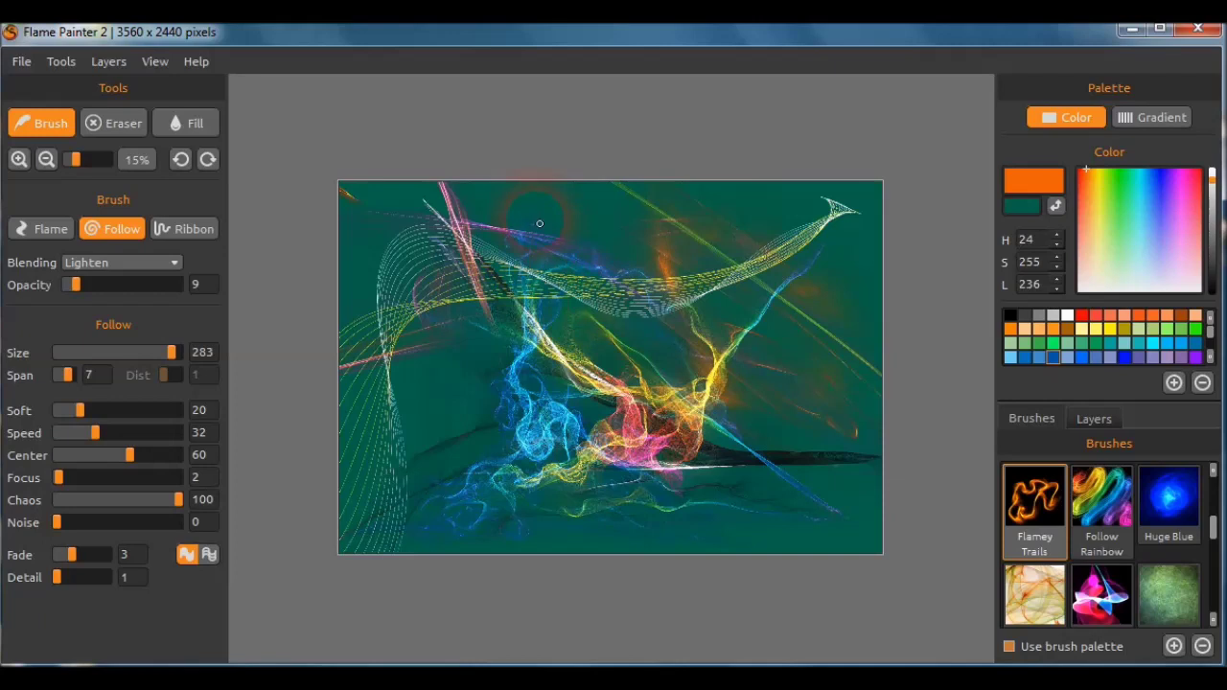
Switch Flamey Trails to the saved blue-green-yellow gradient and paint glowing green wisps along the canvas's lower right edge
click(1163, 119)
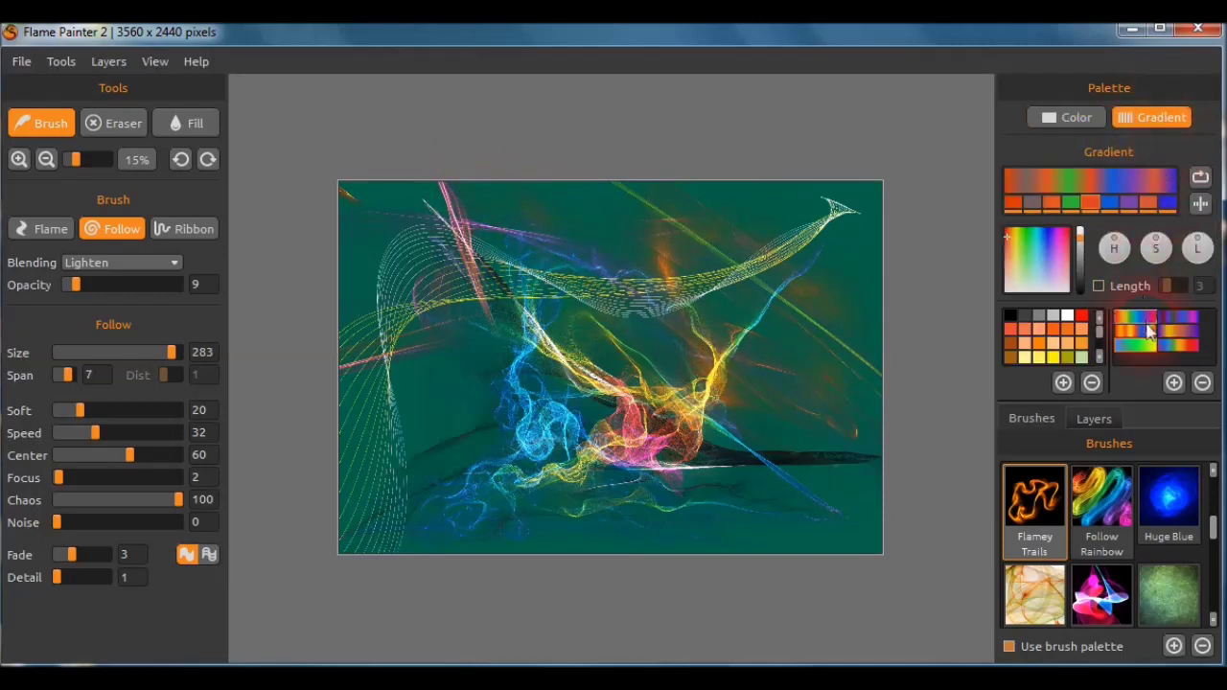
click(1157, 348)
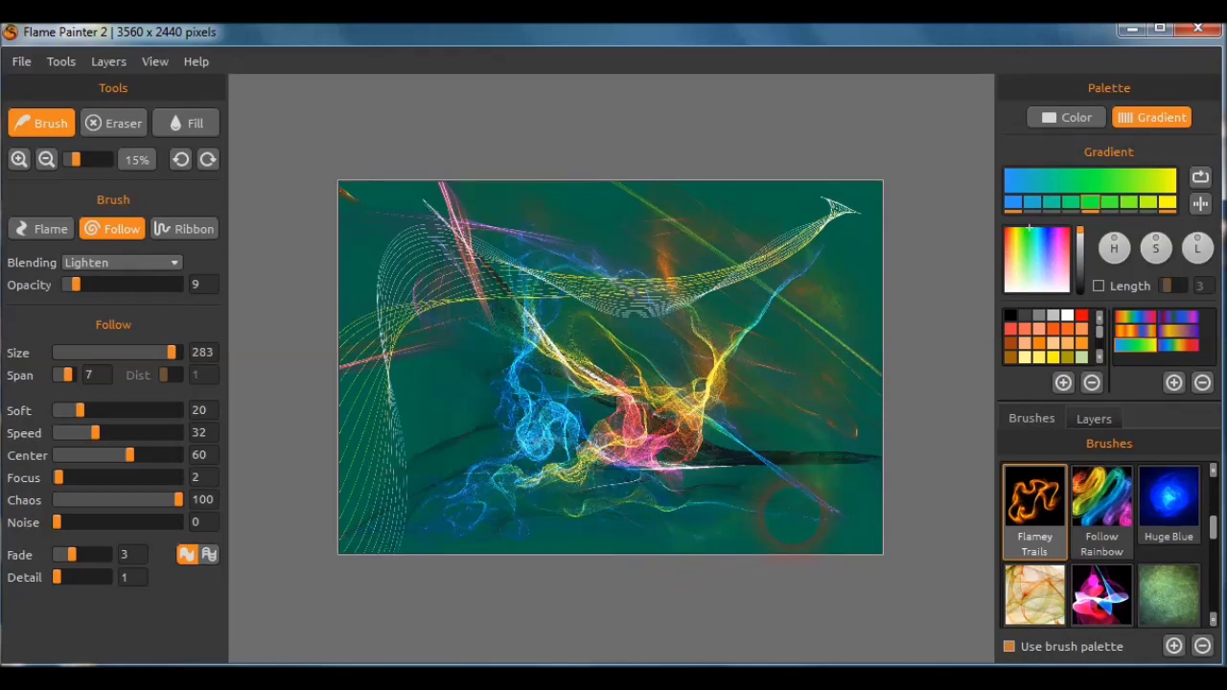
mouse_move(796, 519)
mouse_down()
mouse_move(616, 467)
mouse_move(762, 541)
mouse_move(611, 530)
mouse_move(614, 508)
mouse_move(488, 406)
mouse_move(677, 532)
mouse_move(700, 520)
mouse_move(823, 531)
mouse_move(771, 514)
mouse_move(848, 539)
mouse_move(846, 528)
mouse_move(880, 531)
mouse_move(861, 396)
mouse_move(828, 449)
mouse_move(697, 515)
mouse_up()
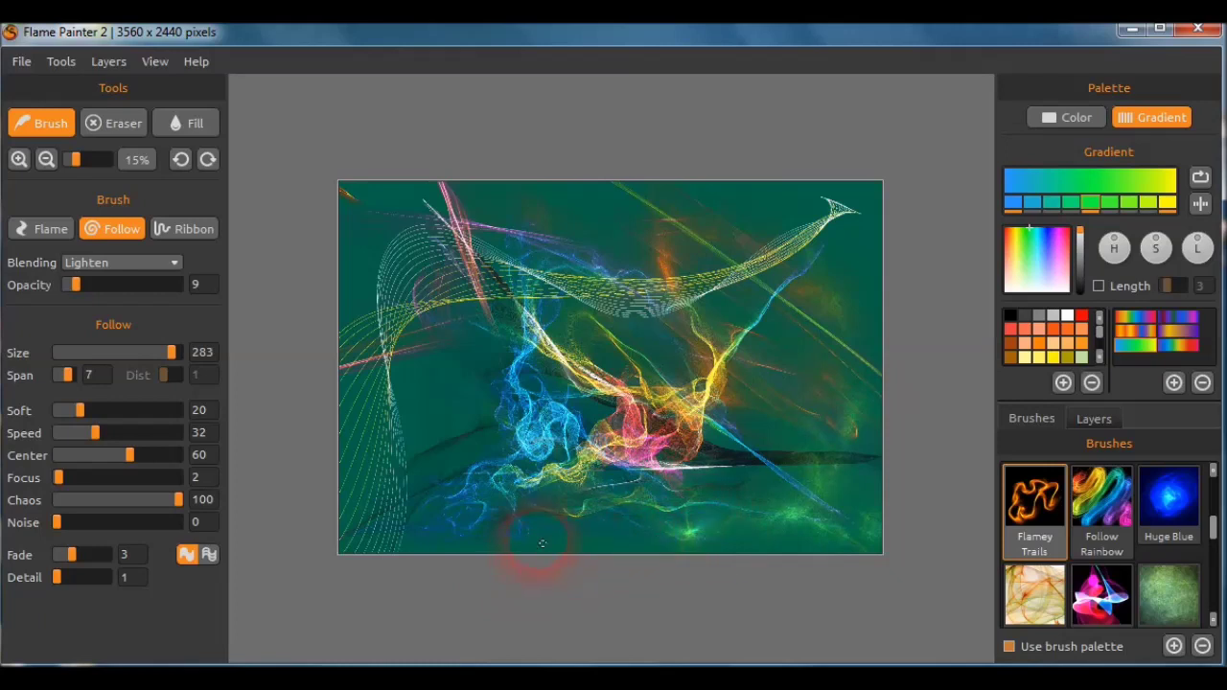
mouse_move(625, 532)
mouse_down()
mouse_move(760, 537)
mouse_move(465, 556)
mouse_move(849, 524)
mouse_up()
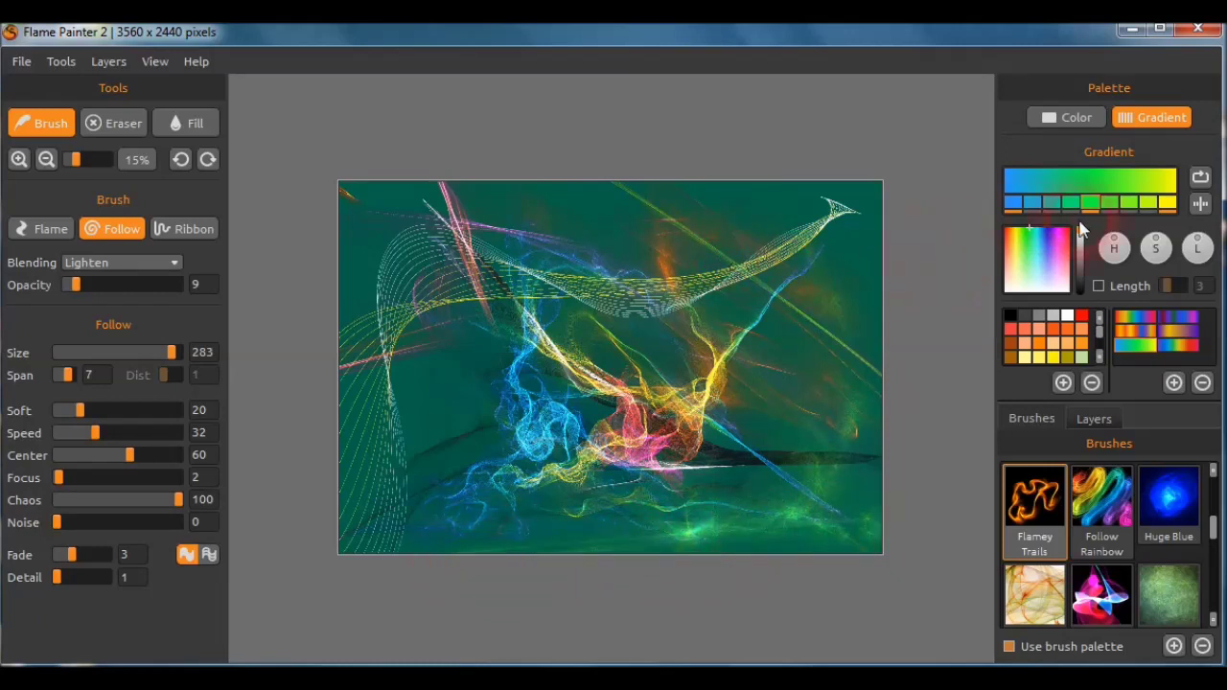
Switch Flamey Trails to the saved blue, red and violet gradient and paint faint wisps on the left half of the canvas
click(1177, 317)
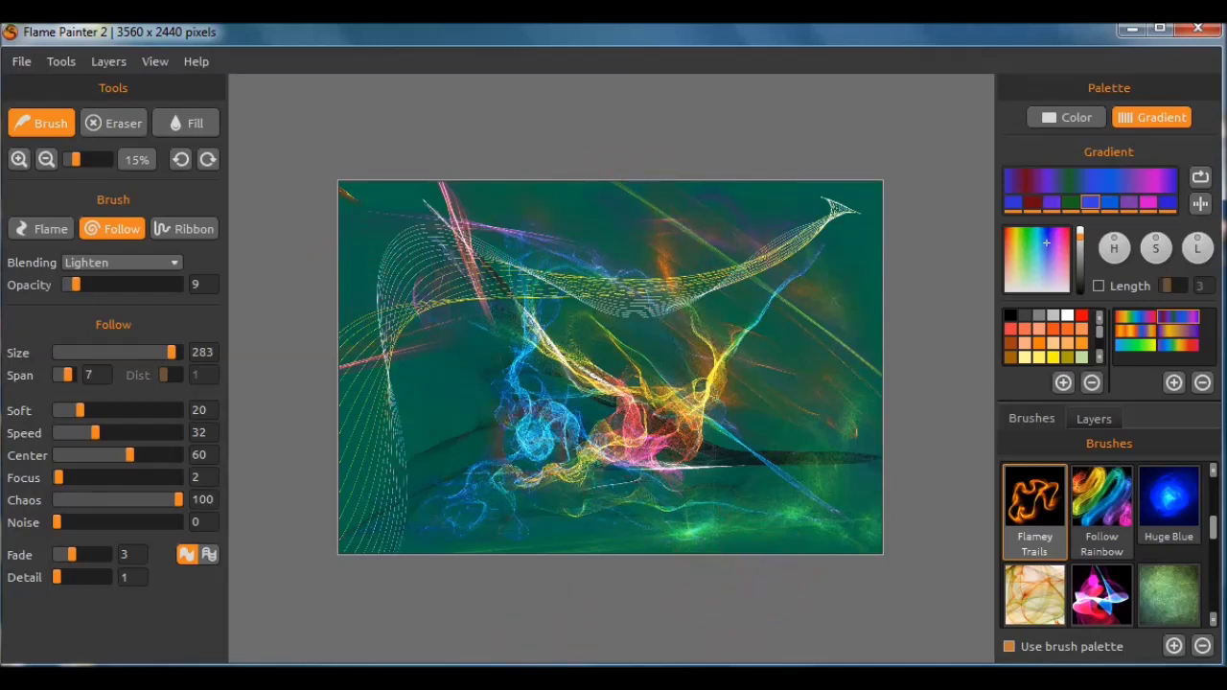
mouse_move(484, 372)
mouse_down()
mouse_move(506, 384)
mouse_move(473, 399)
mouse_move(484, 480)
mouse_move(554, 471)
mouse_move(561, 505)
mouse_move(519, 370)
mouse_up()
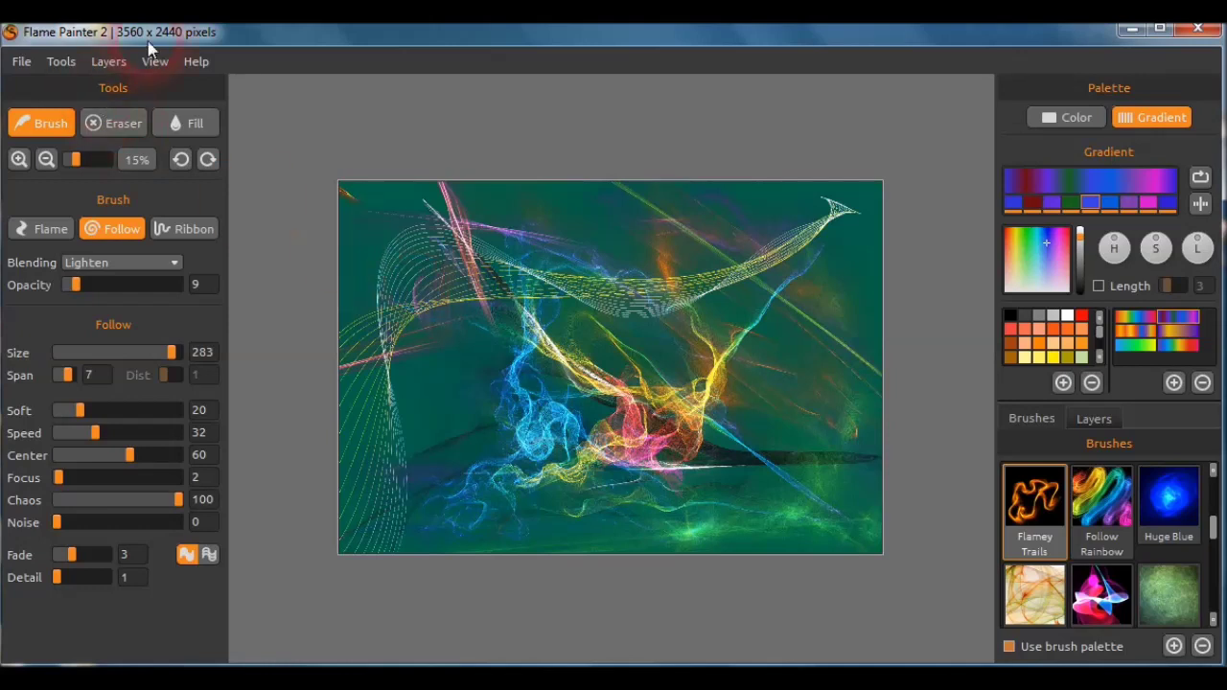
click(155, 73)
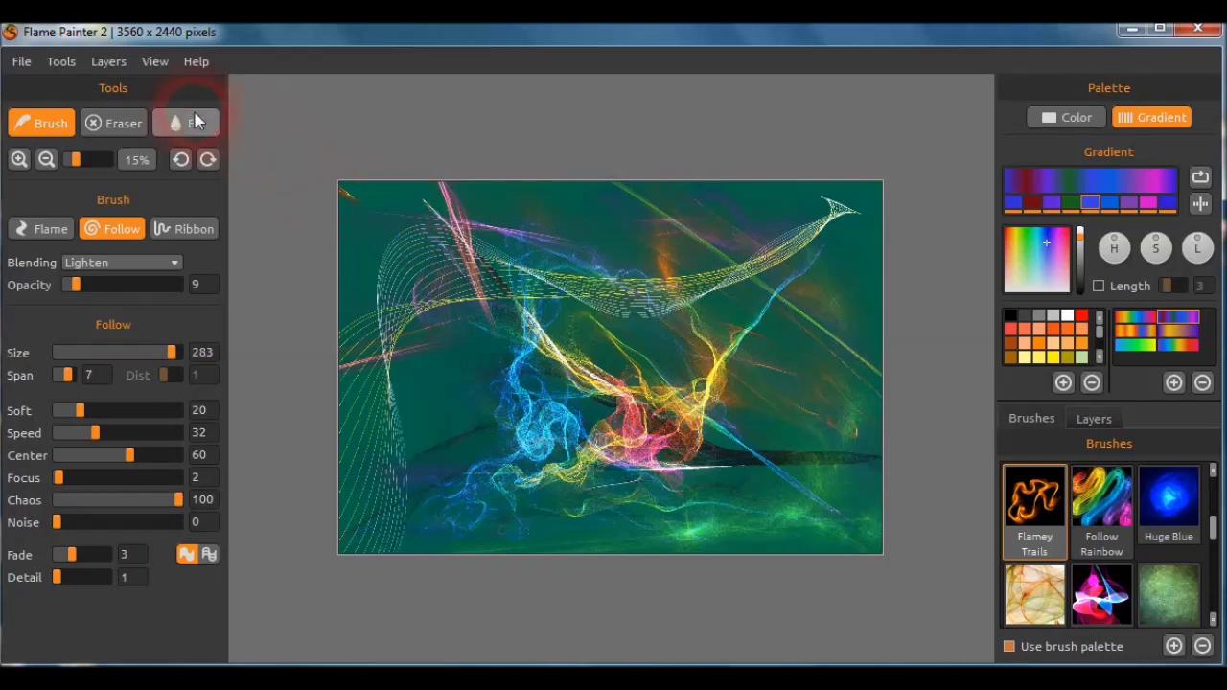
Save the artwork to the Desktop as a JPEG image named GreenArtWorks
click(23, 63)
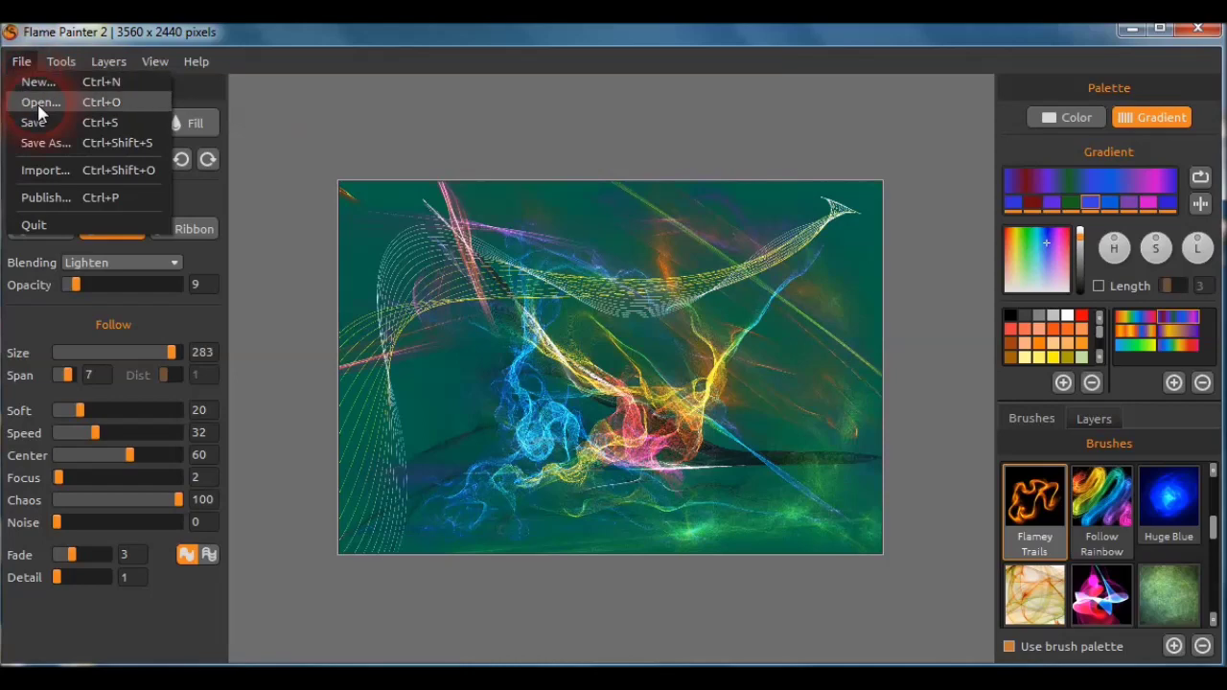
click(45, 143)
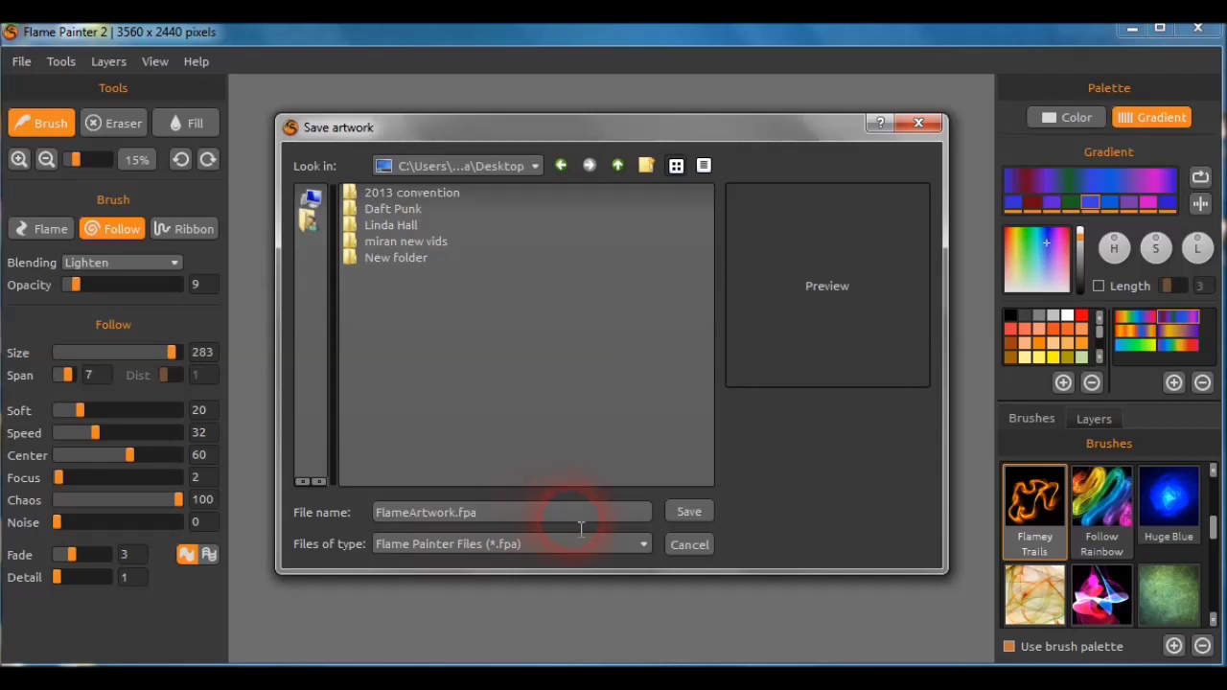
click(644, 543)
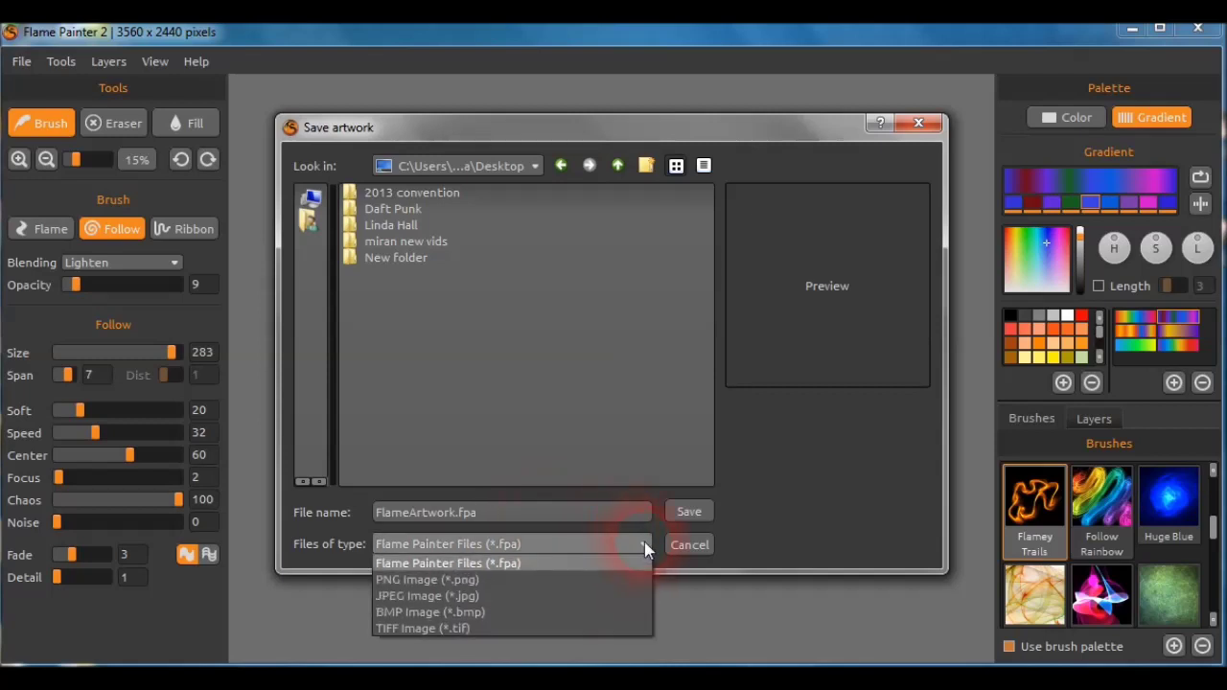
click(641, 598)
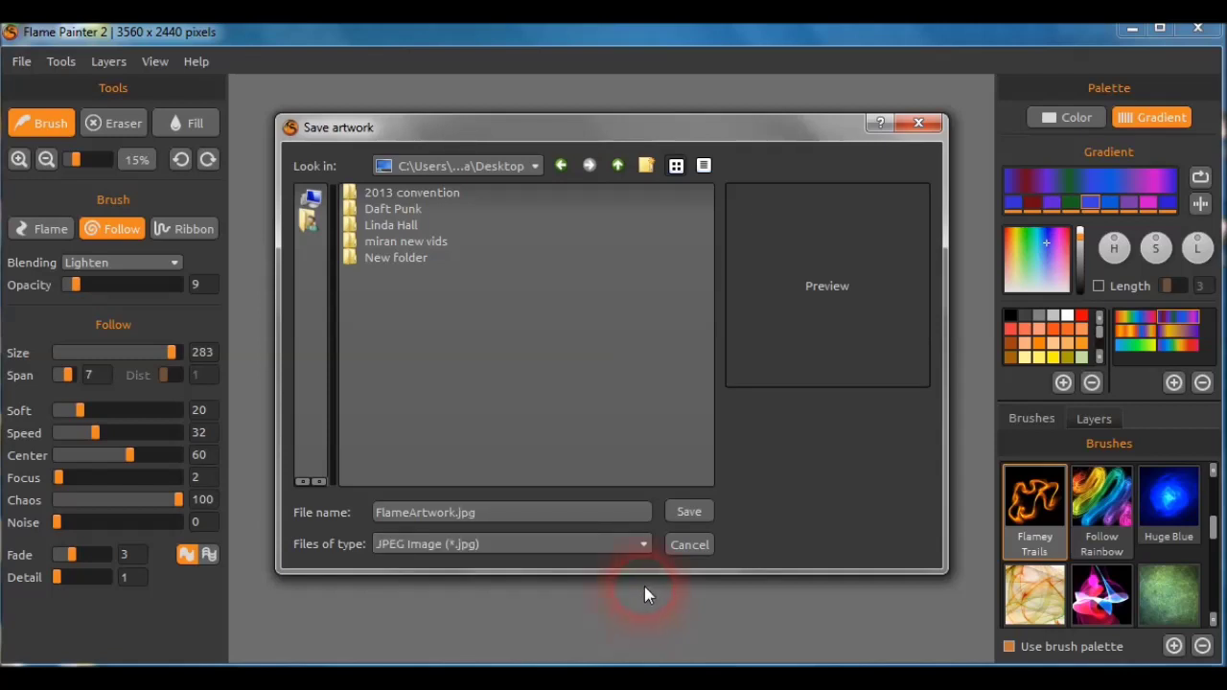
click(603, 524)
drag(603, 524, 263, 525)
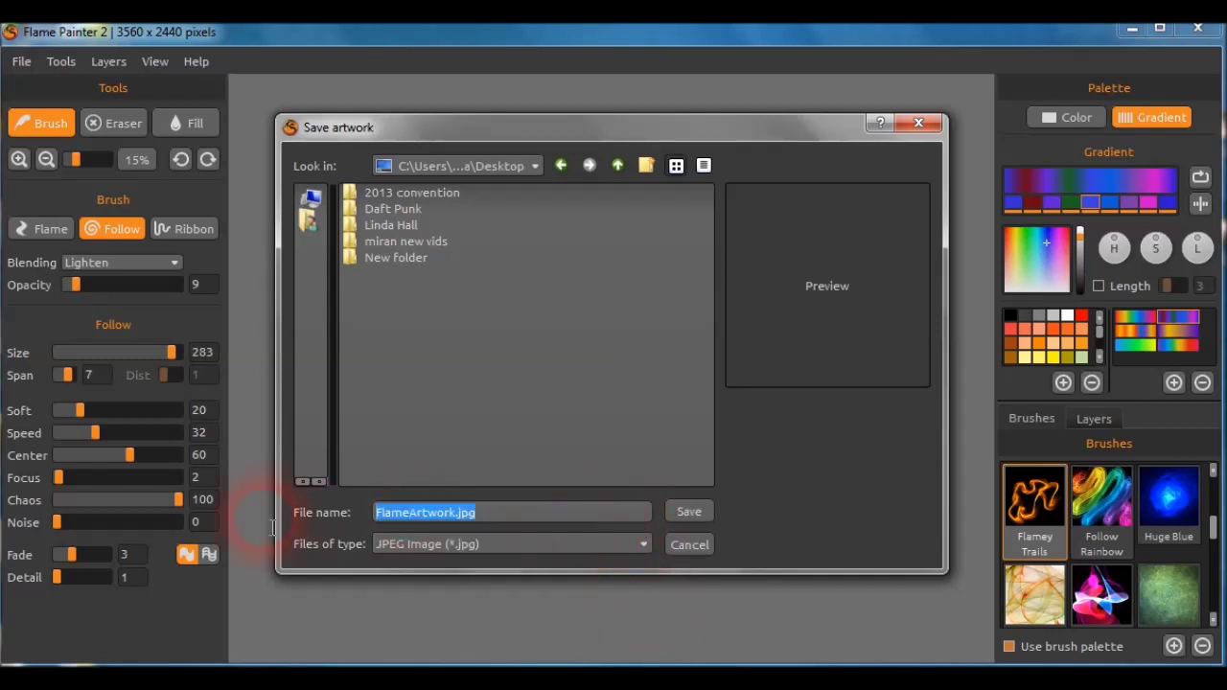
text(Gr)
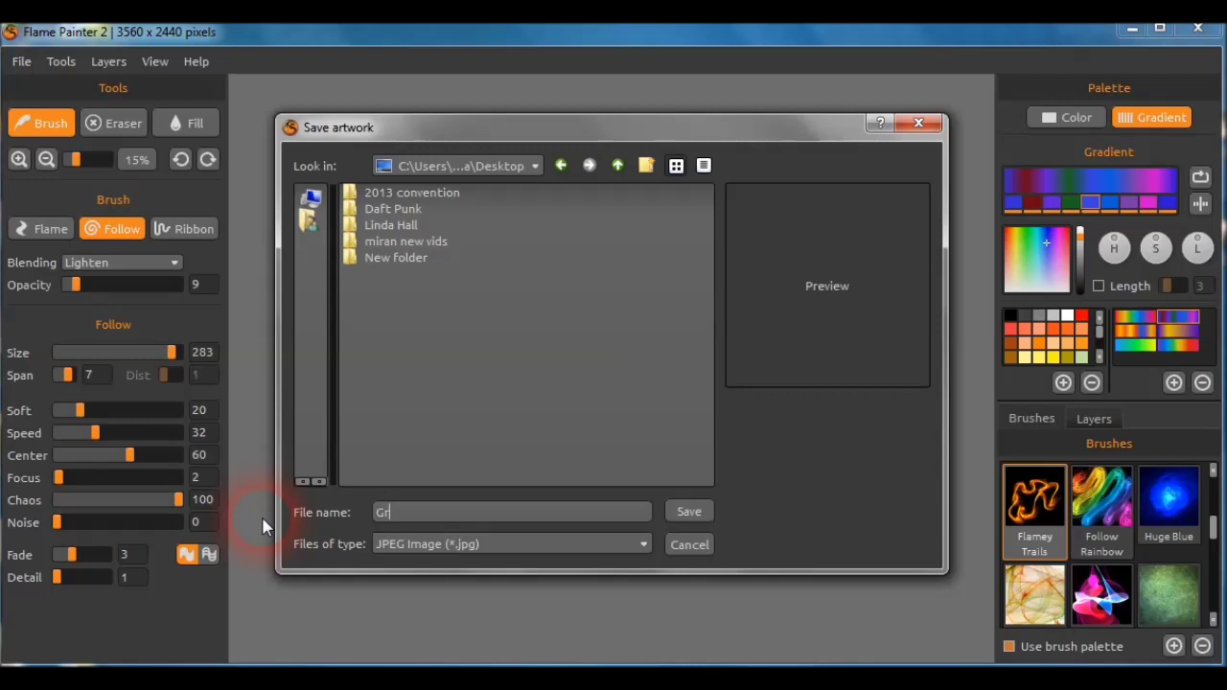
text(eenArtWorks)
click(691, 510)
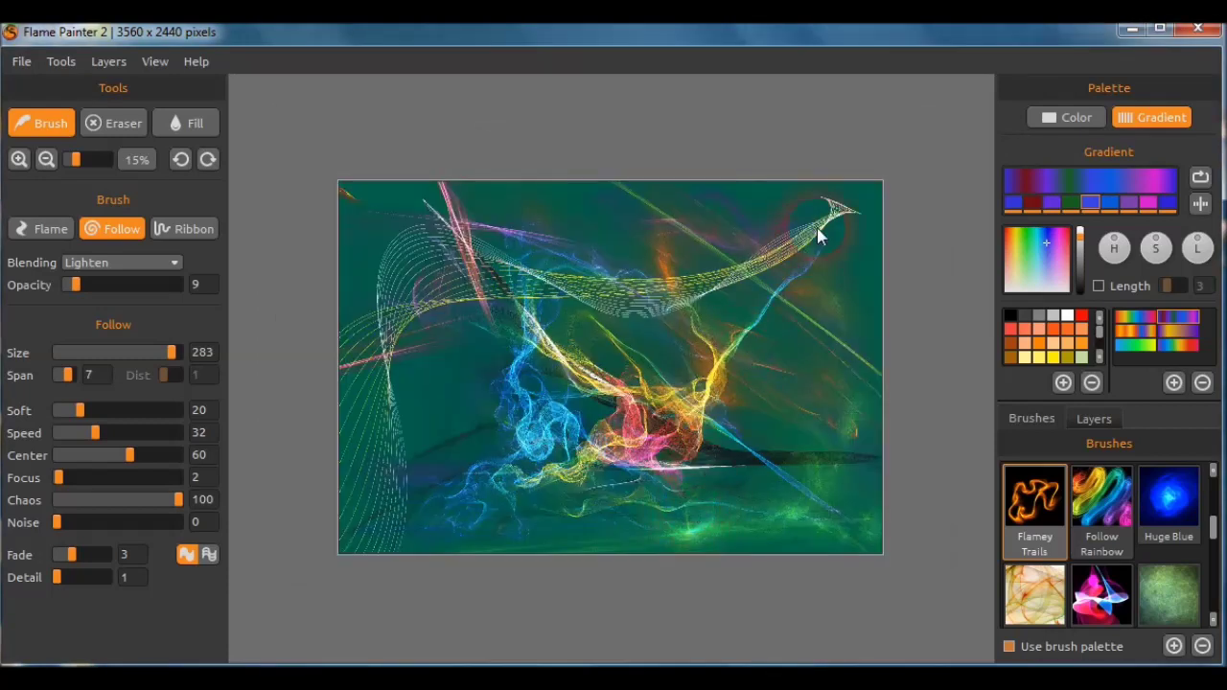